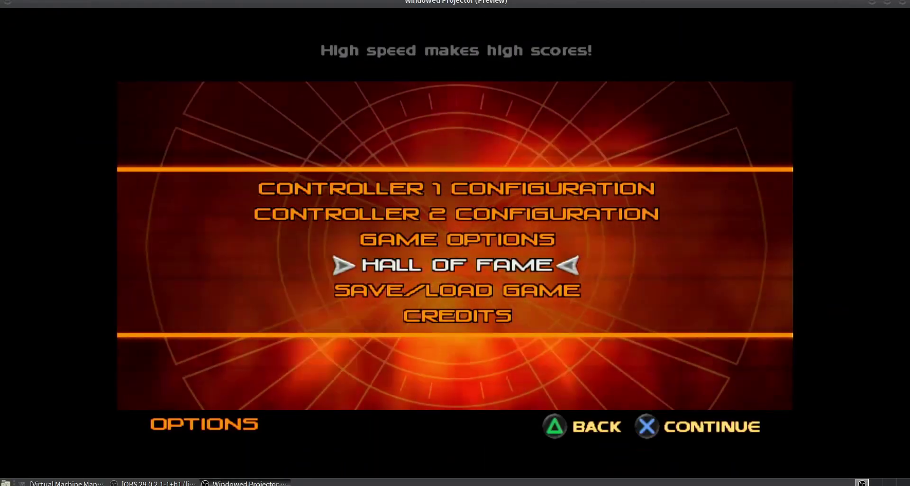
Confirm Hall of Fame in the PS5 Options menu to load the Lua core and reach the masticore debug screen
key(Return)
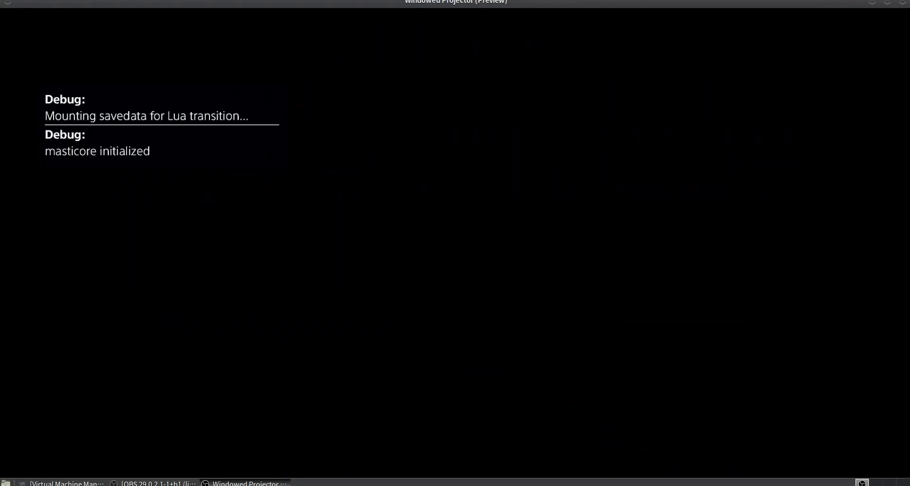
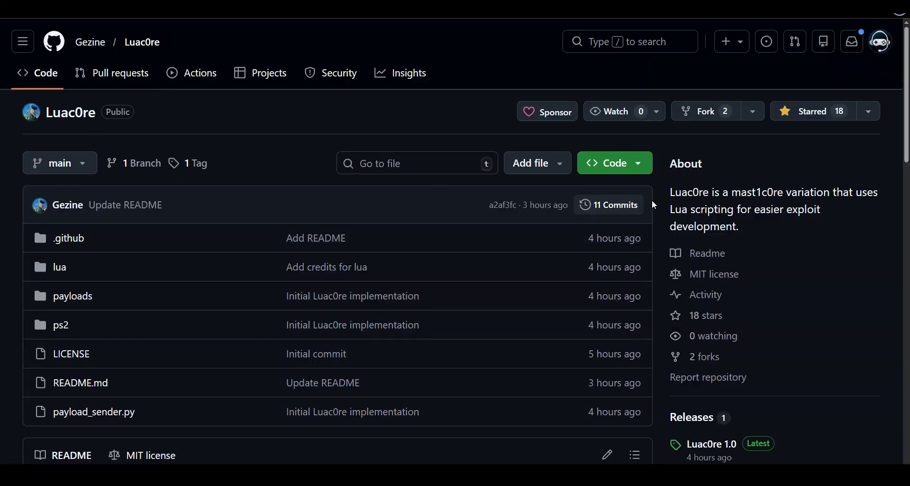
Highlight the repository's About text and the Luac0re description line while reading the page
drag(669, 192, 666, 161)
click(728, 221)
click(699, 243)
scroll(711, 214, down, 3)
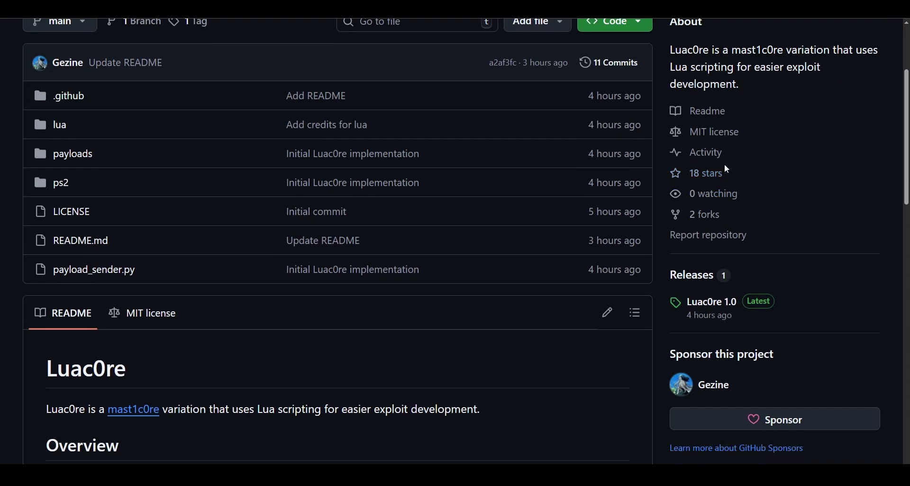
scroll(283, 185, down, 5)
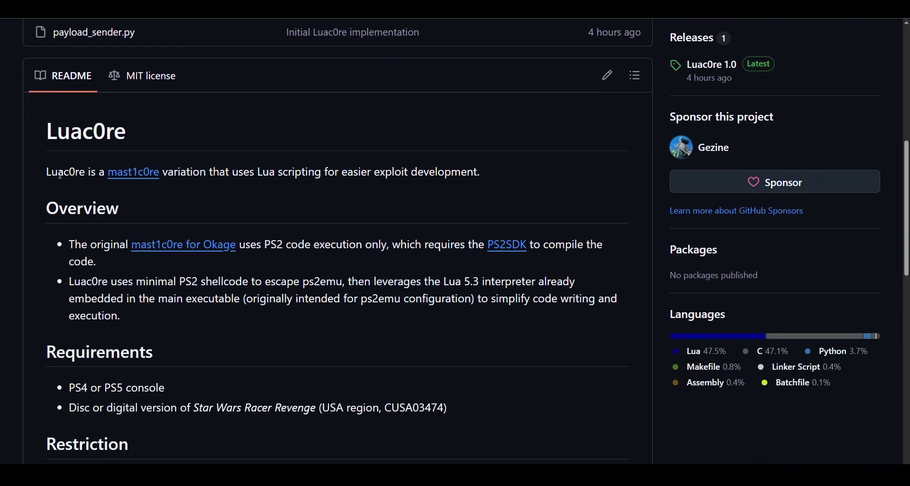
drag(49, 173, 499, 176)
click(246, 171)
scroll(272, 213, down, 2)
scroll(282, 174, down, 1)
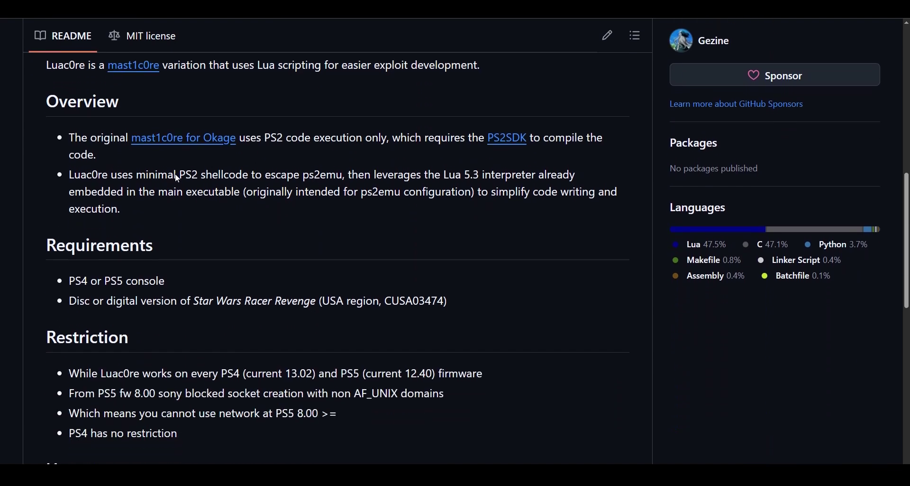
Highlight the requirements: PS4 or PS5 console, disc or digital copy, USA region, game ID CUSA03474
drag(78, 241, 172, 244)
click(161, 263)
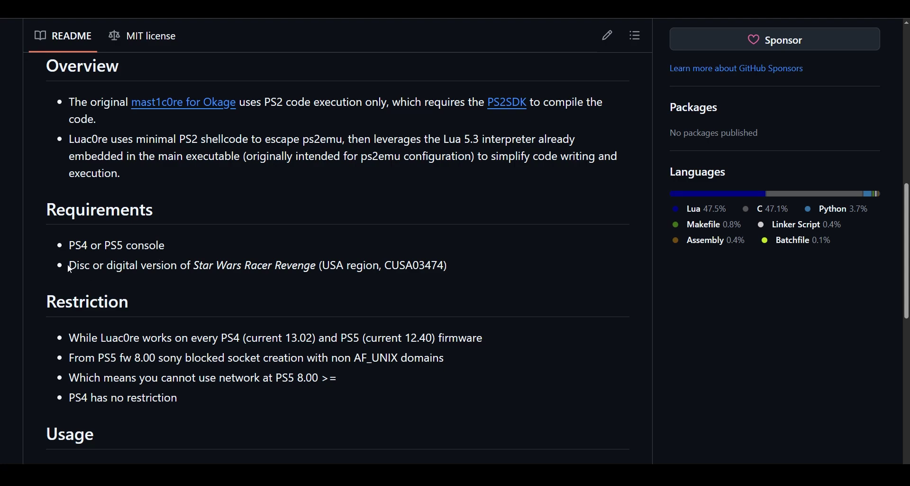
drag(71, 265, 163, 265)
click(283, 266)
drag(323, 266, 362, 265)
drag(451, 267, 385, 265)
click(409, 278)
scroll(407, 259, down, 2)
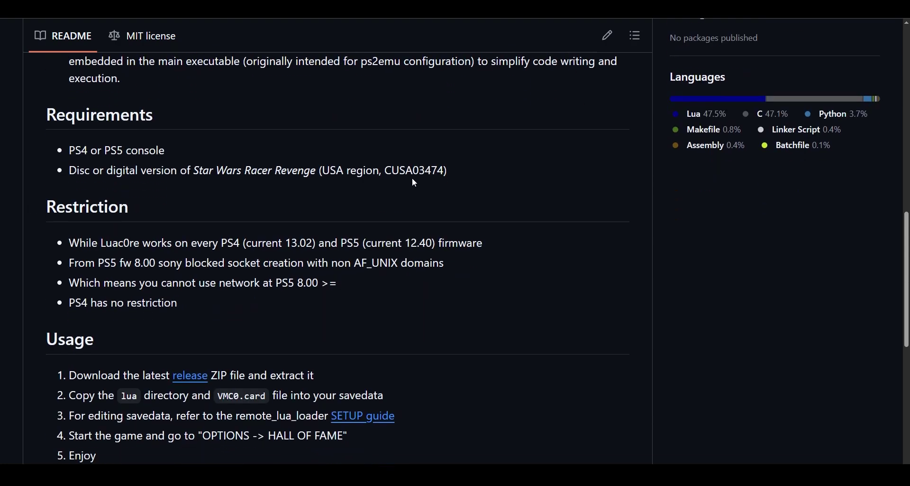
scroll(414, 183, down, 1)
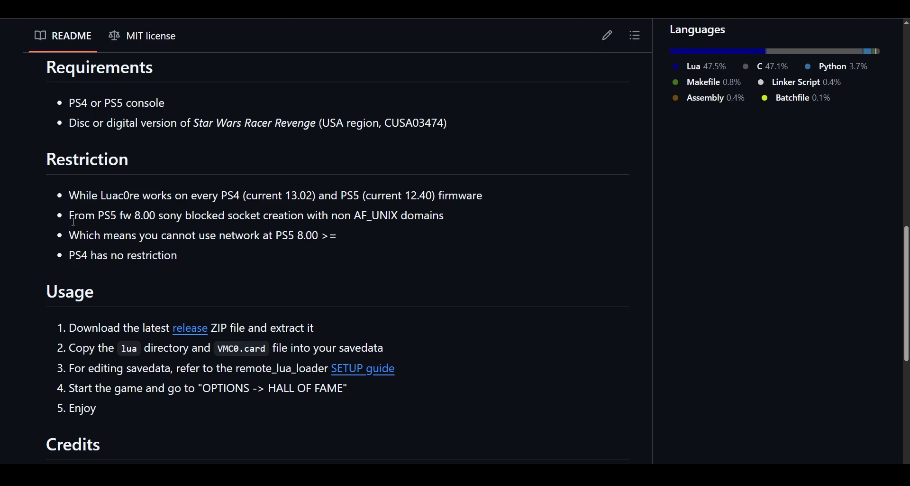
Highlight the PS5 firmware 8.00 network restriction, then skim the rest of the page
drag(74, 218, 410, 236)
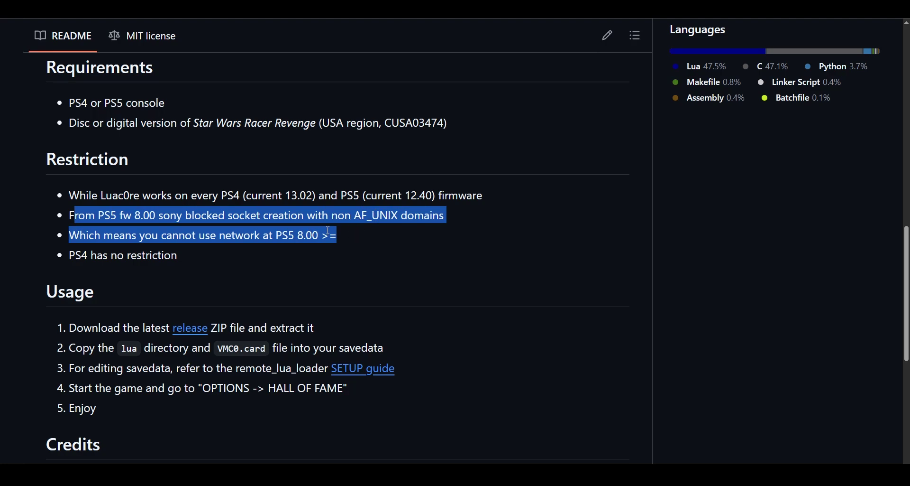
click(200, 256)
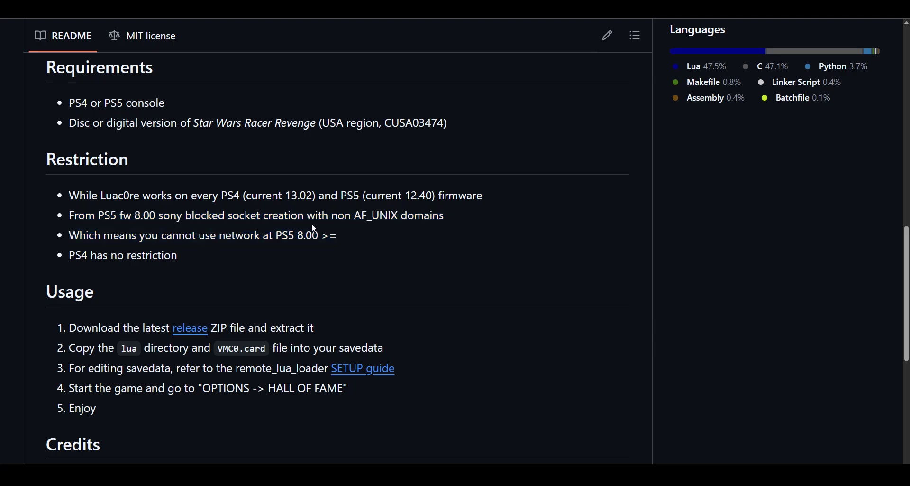
scroll(312, 227, down, 1)
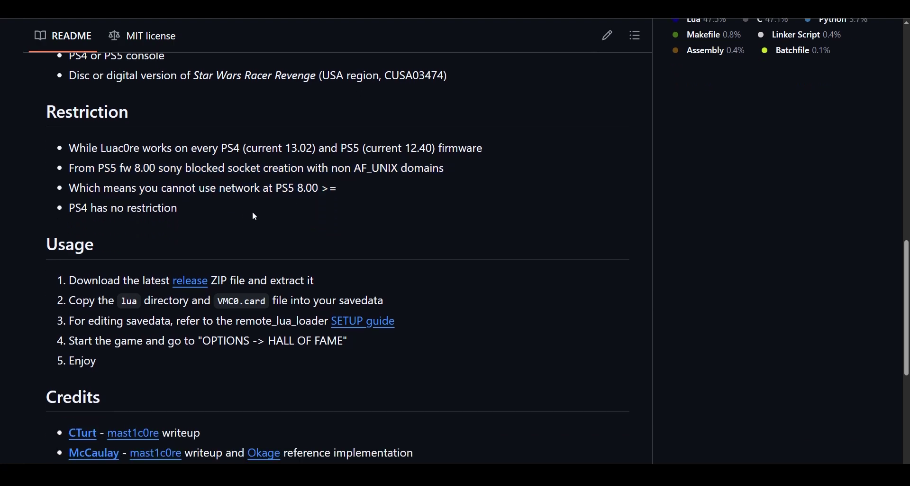
scroll(232, 216, down, 1)
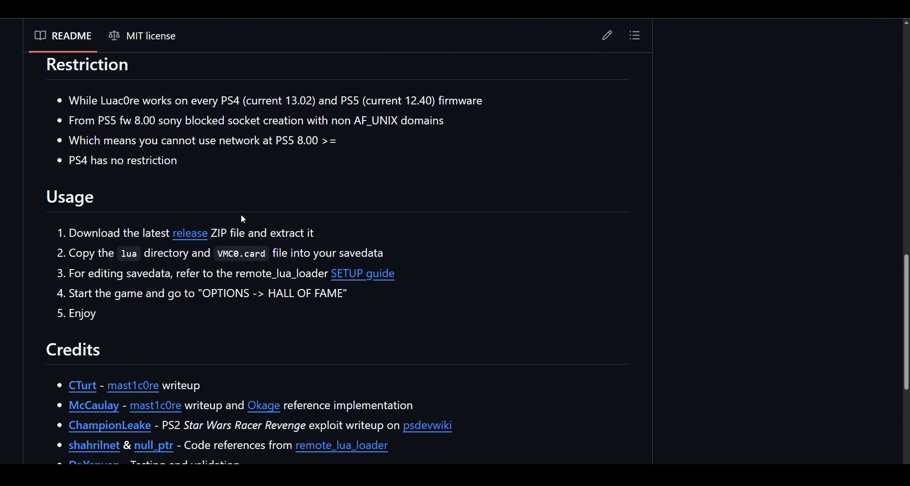
scroll(216, 227, down, 1)
scroll(213, 227, down, 2)
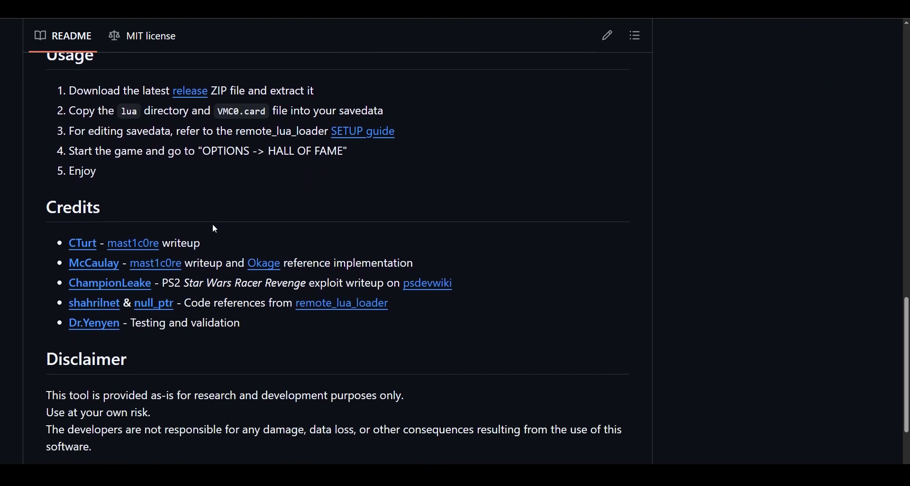
scroll(213, 226, up, 4)
scroll(215, 229, up, 13)
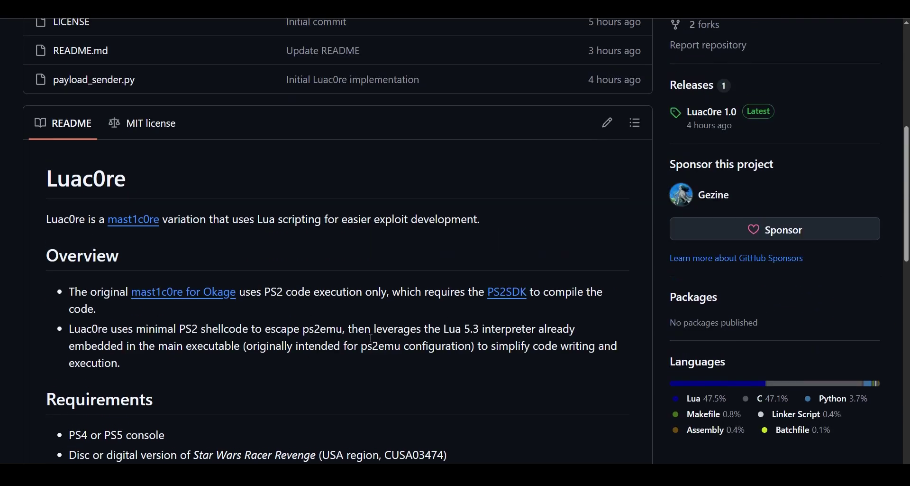
scroll(350, 367, up, 4)
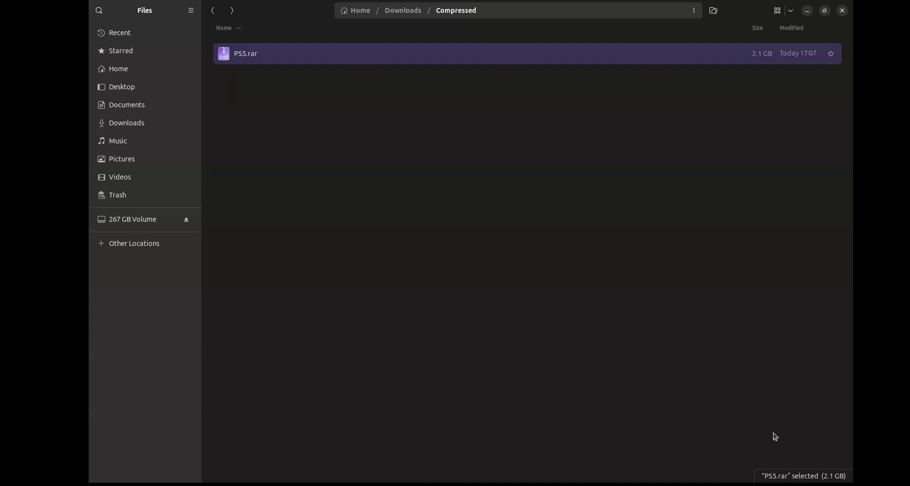
Open the 267 GB Volume drive and bring up its Properties
click(133, 219)
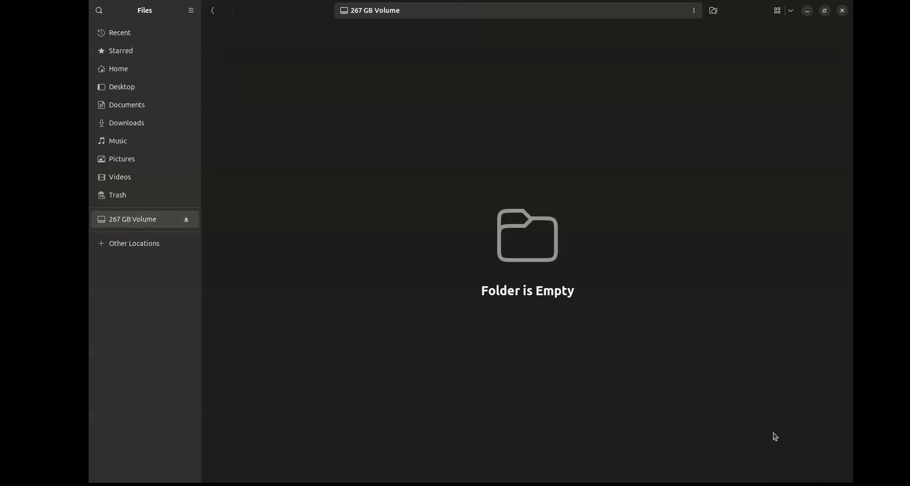
right_click(364, 81)
key(Down)
key(Up)
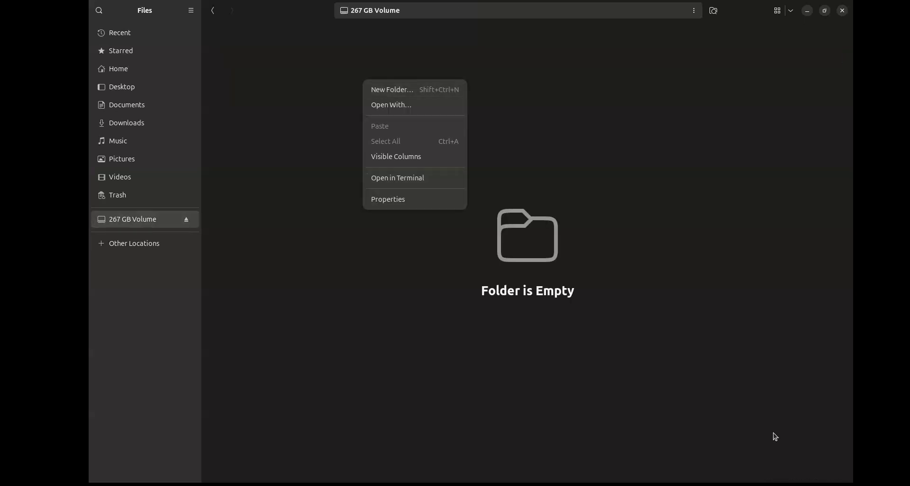
key(Return)
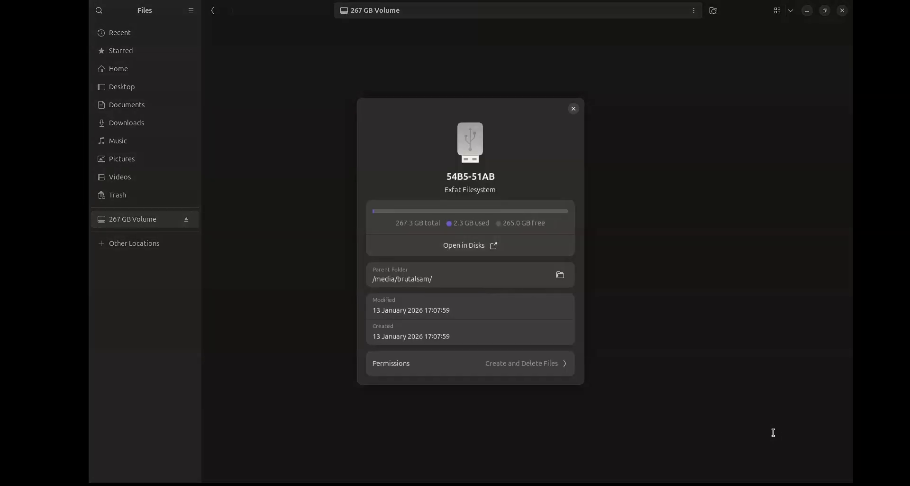
Confirm the Exfat filesystem with 265.0 GB free, then return to the Compressed folder
key(Tab)
key(shift+Right)
key(shift+Right)
key(shift+Right)
key(shift+Right)
key(shift+Right)
key(shift+Right)
key(shift+Right)
key(shift+Right)
key(shift+Right)
key(shift+Right)
key(shift+Right)
key(shift+Right)
key(shift+Right)
key(shift+Right)
key(shift+Right)
key(shift+Right)
key(shift+Left)
key(shift+Left)
key(shift+Left)
key(shift+Left)
key(shift+Left)
key(shift+Left)
key(shift+Left)
key(shift+Left)
key(shift+Left)
key(shift+Left)
key(shift+Left)
key(Left)
key(Escape)
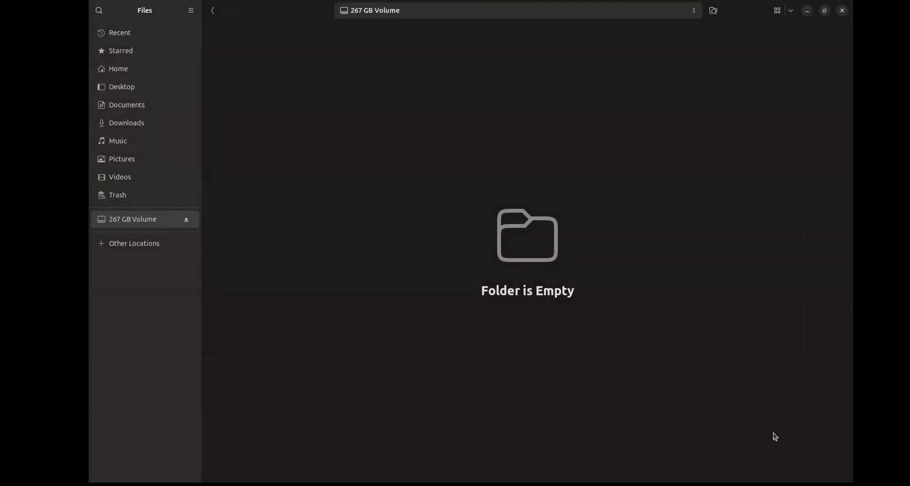
key(alt+Left)
Extract PS5.rar into the Compressed folder
key(shift+F10)
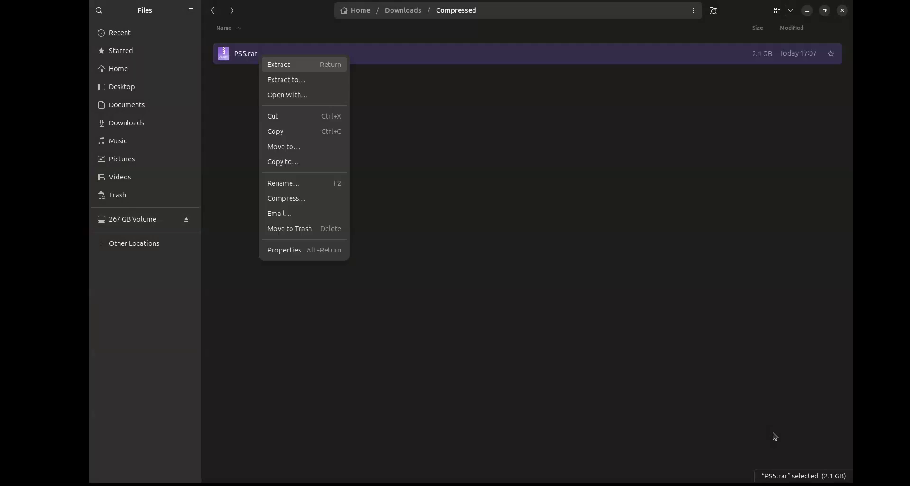
key(Down)
key(Up)
key(Return)
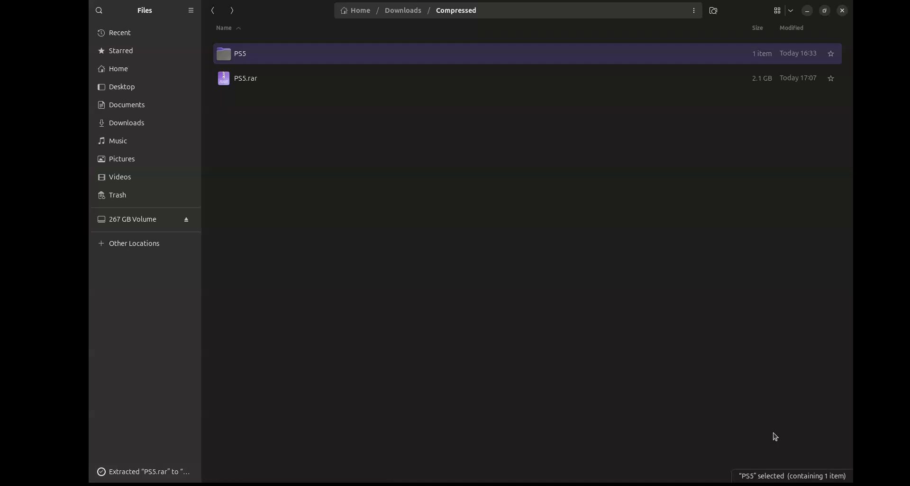
key(Return)
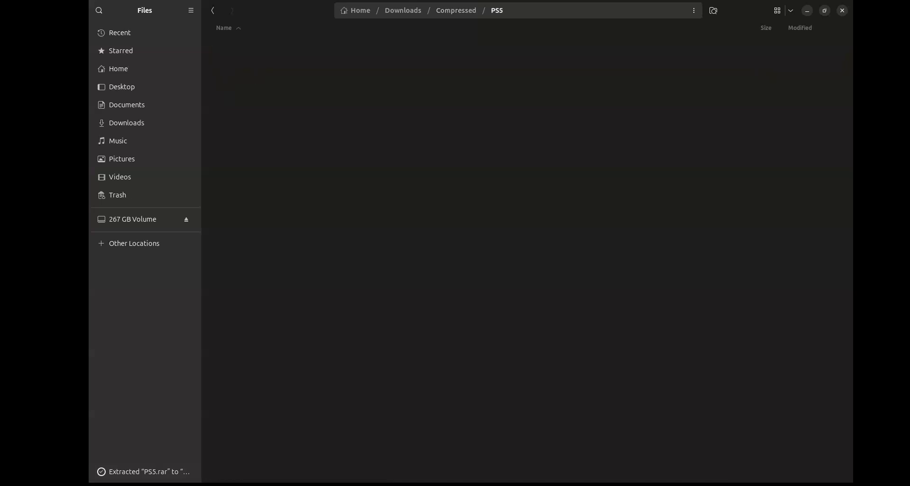
key(Down)
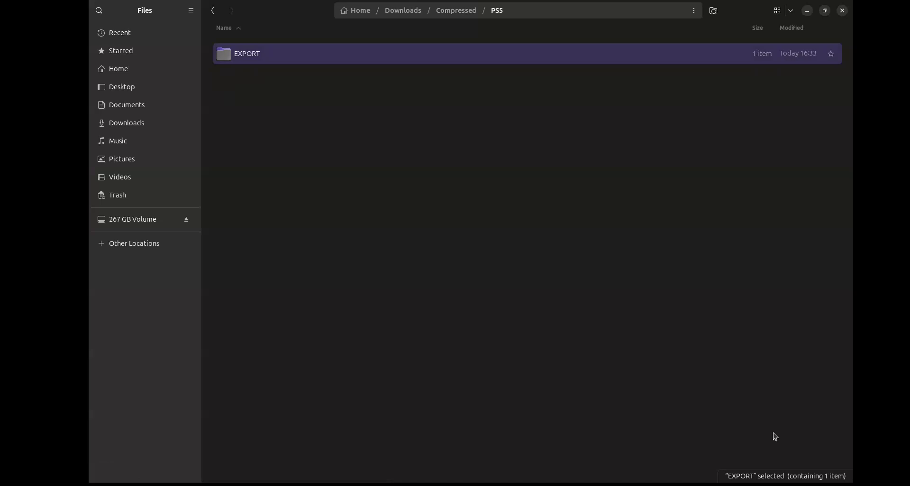
key(Return)
key(Down)
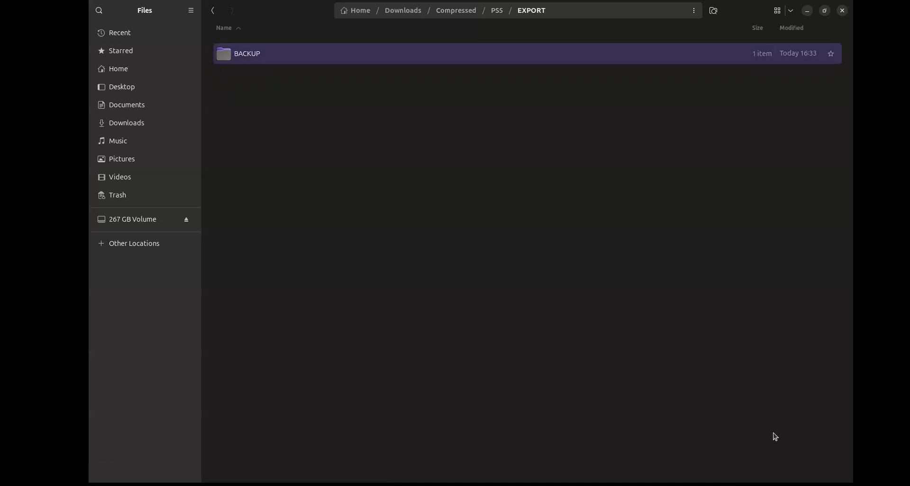
key(Return)
key(Down)
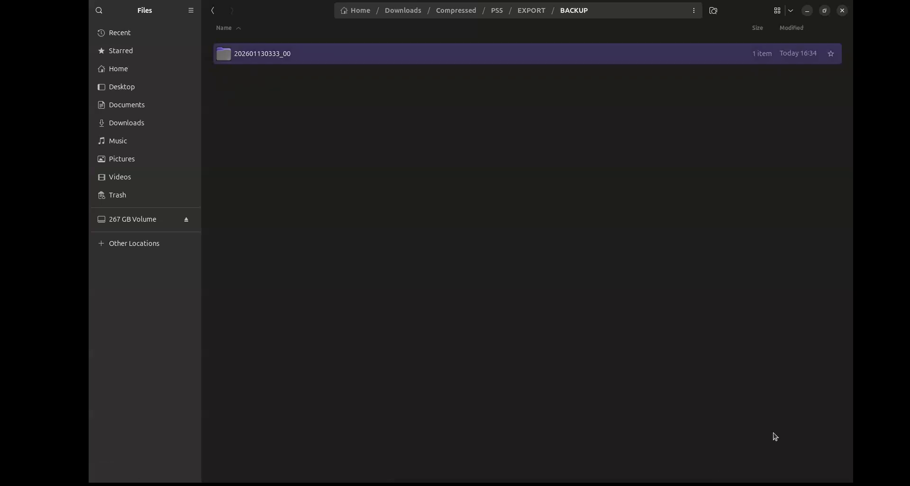
key(Return)
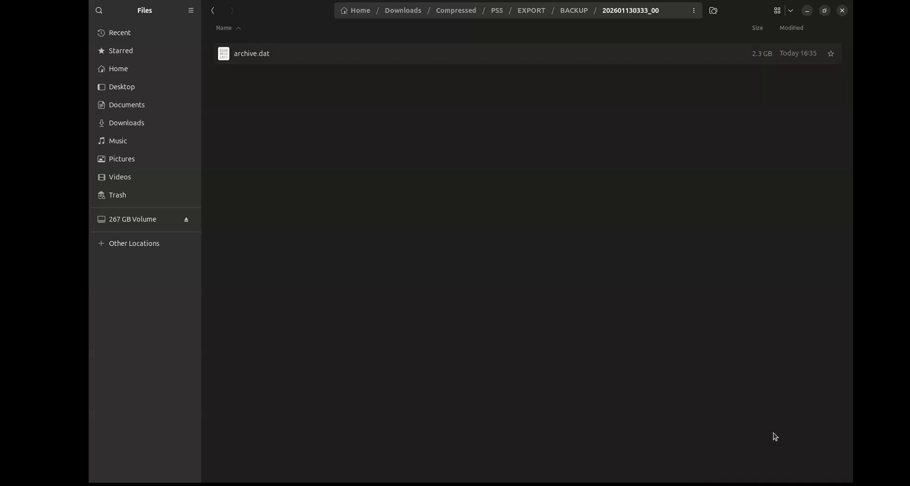
key(alt+Up)
key(alt+Up)
key(alt+Up)
key(alt+Up)
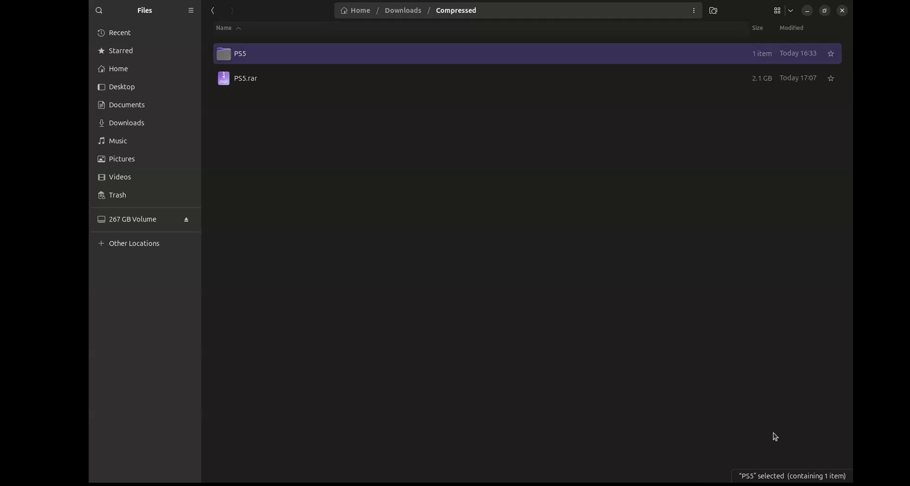
Cut the PS5 folder from Compressed and paste it onto the empty 267 GB Volume
key(shift+F10)
key(Down)
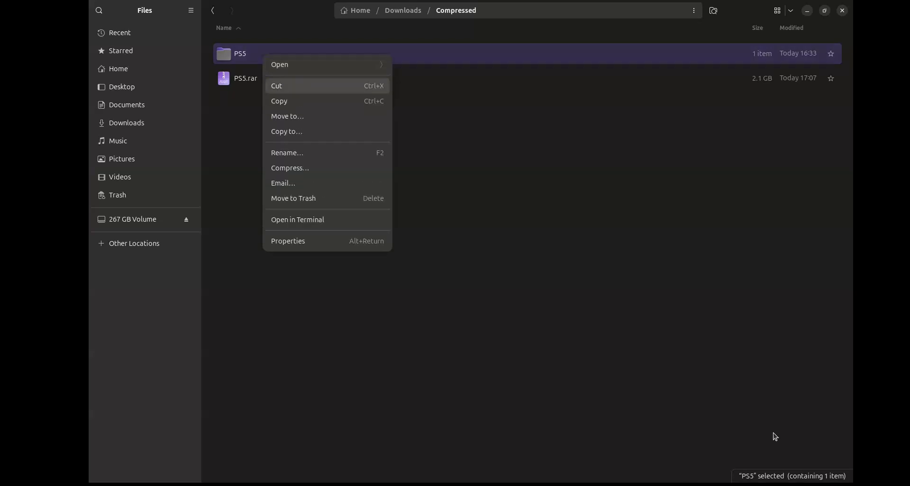
key(Down)
key(Up)
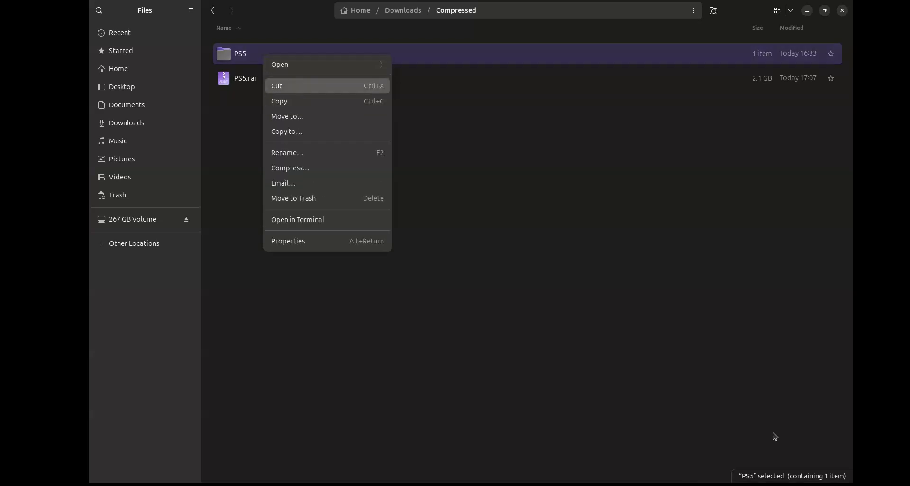
key(Return)
key(shift+Tab)
key(Return)
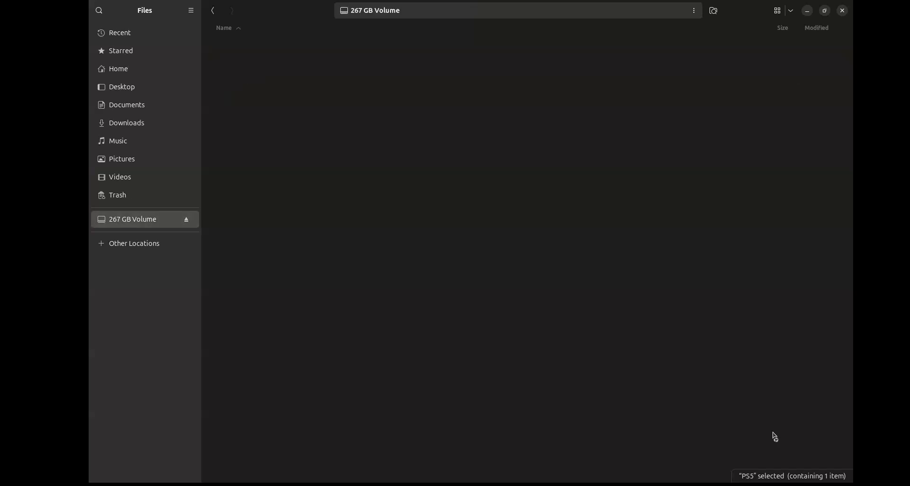
key(shift+F10)
key(Down)
key(Down)
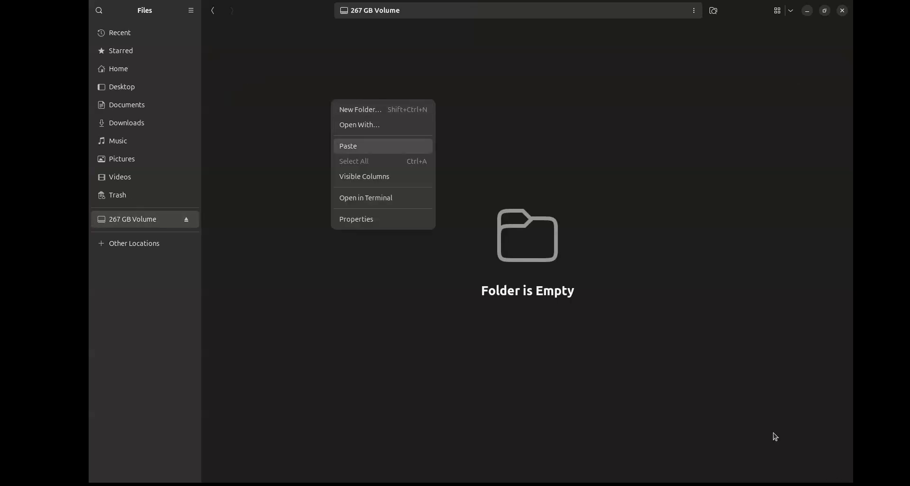
key(Return)
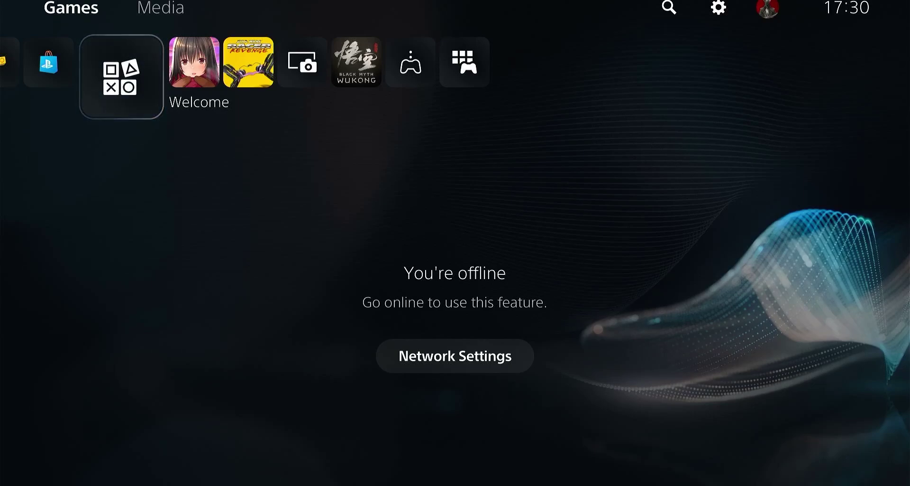
Go from the offline home screen into Settings > System and focus the System Software options
key(Up)
key(Right)
key(Right)
key(Right)
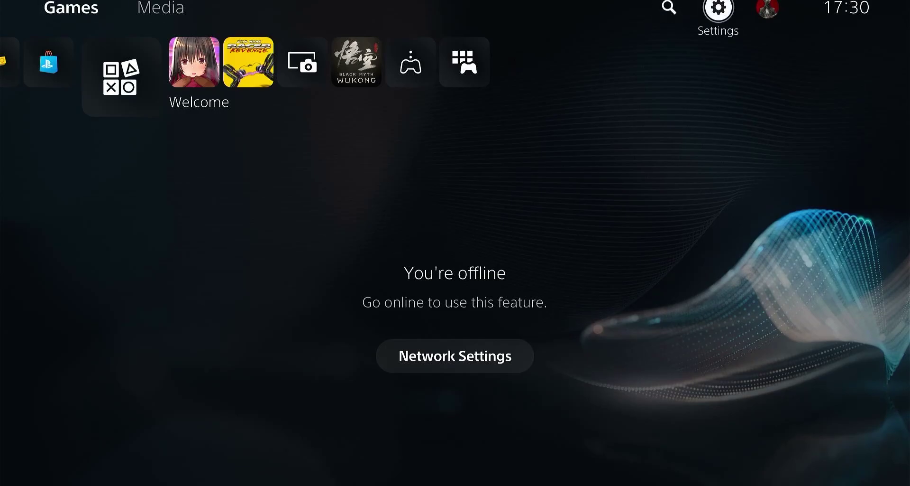
key(Return)
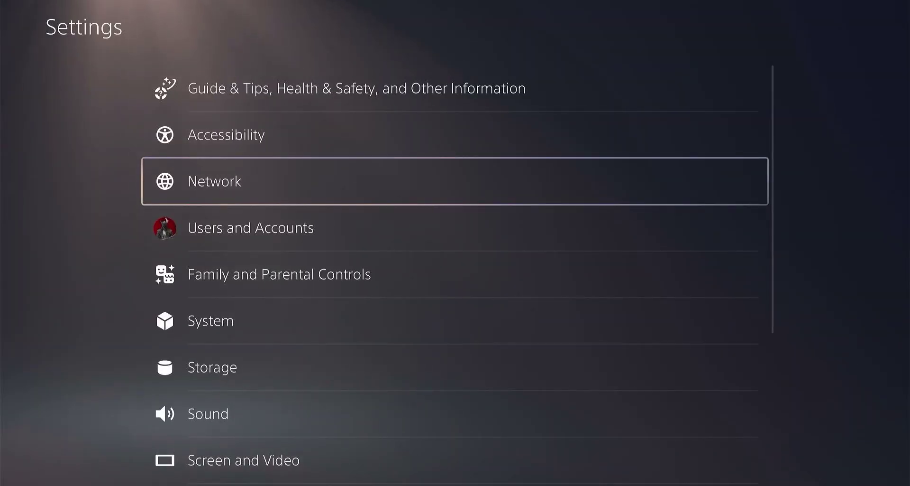
key(Down)
key(Down)
key(Down)
key(Return)
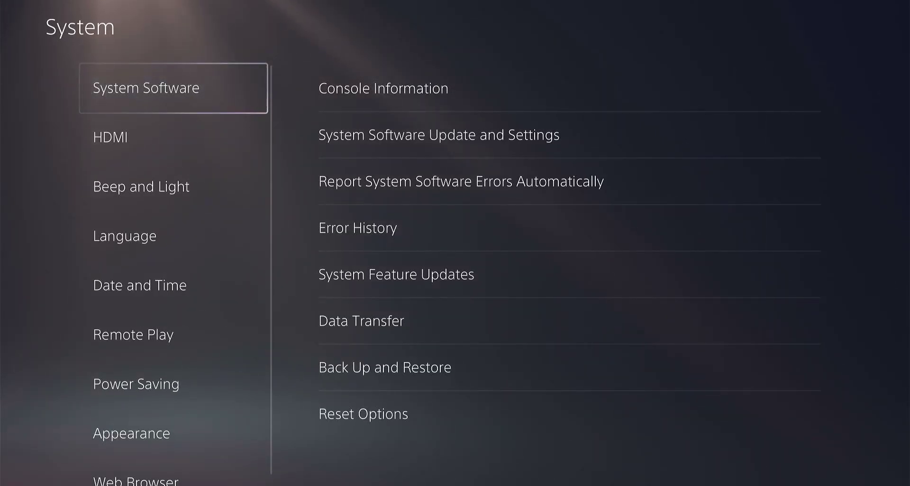
key(Right)
key(Down)
key(Down)
key(Down)
key(Down)
key(Down)
key(Down)
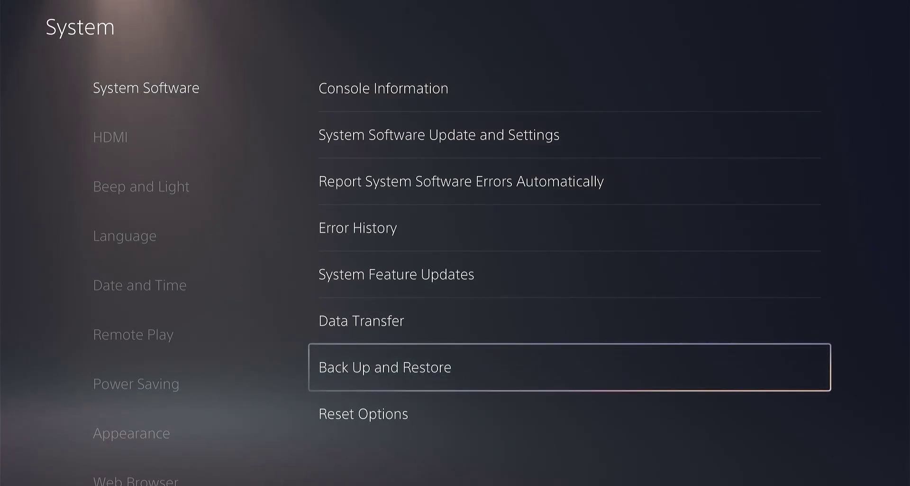
key(Return)
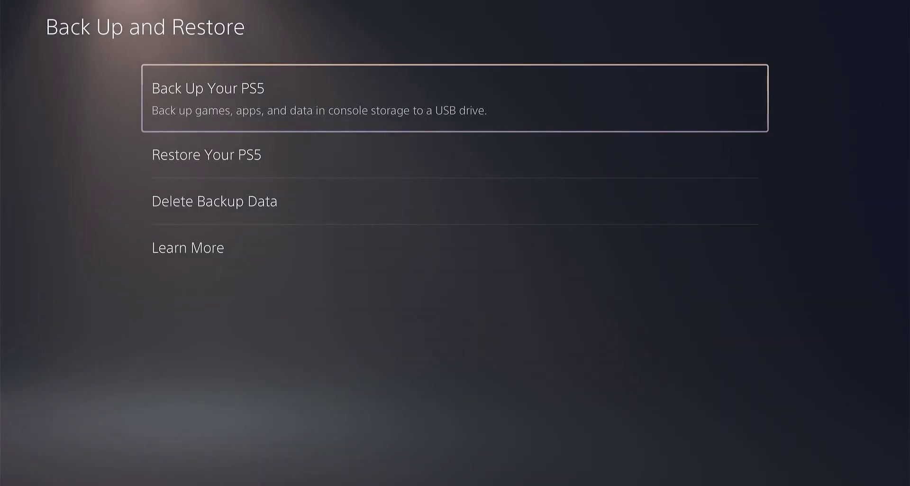
key(Down)
key(Return)
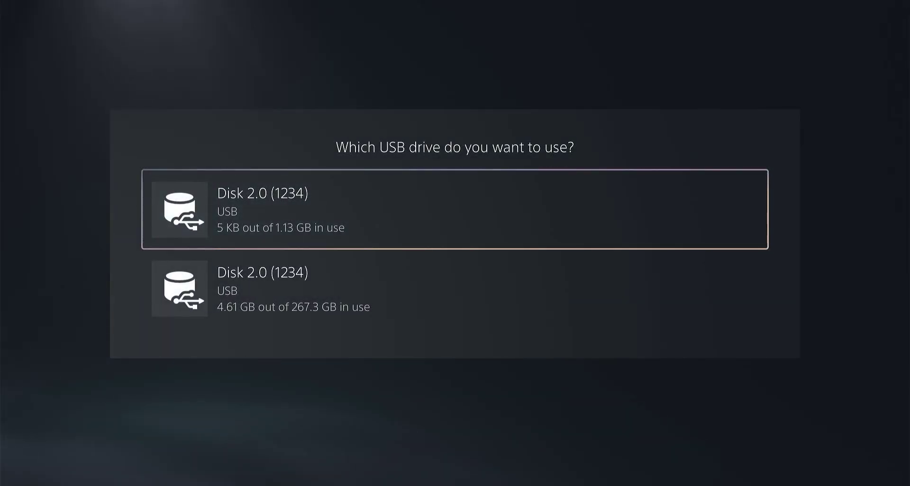
key(Down)
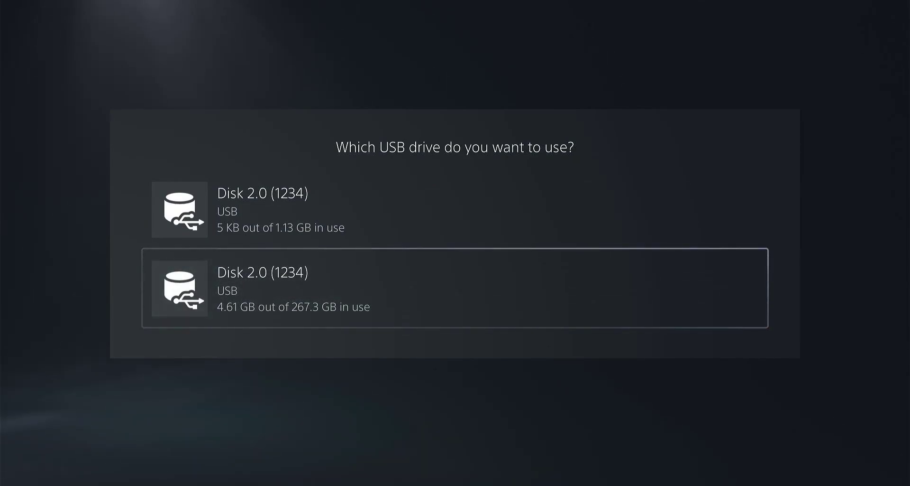
key(Return)
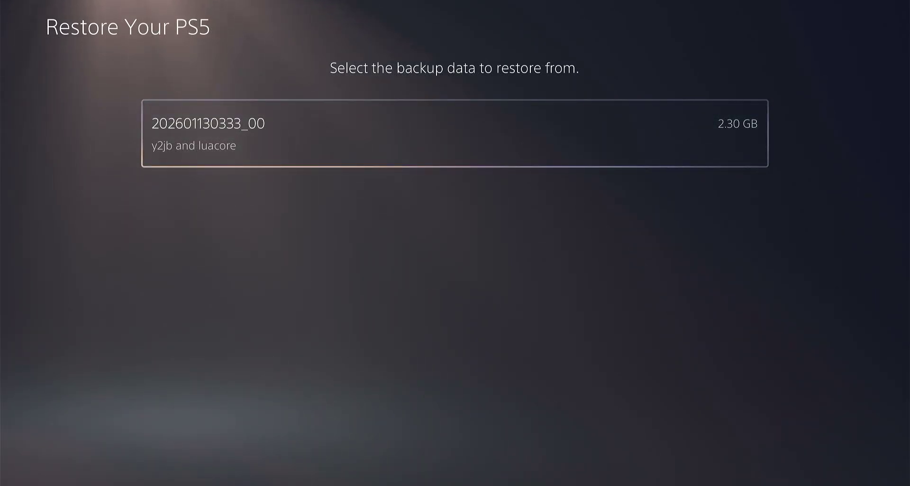
key(Return)
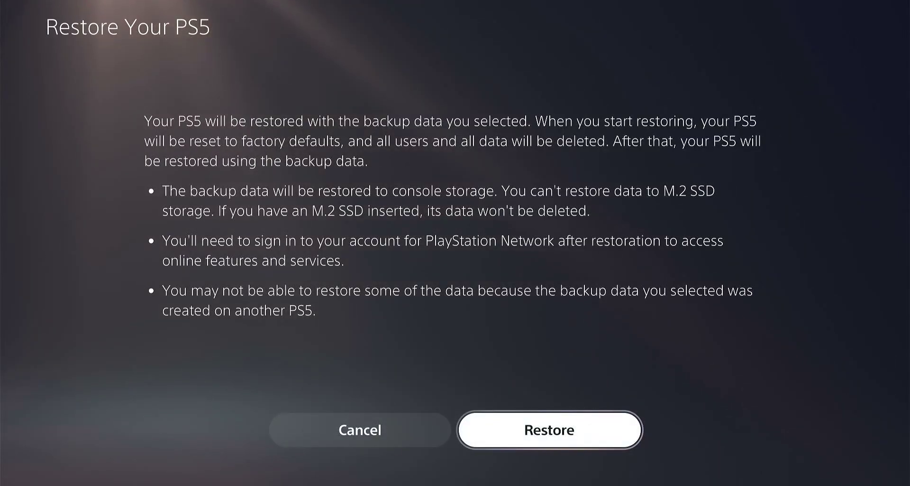
Confirm Restore, let the console restore and restart, then accept the display area
key(Return)
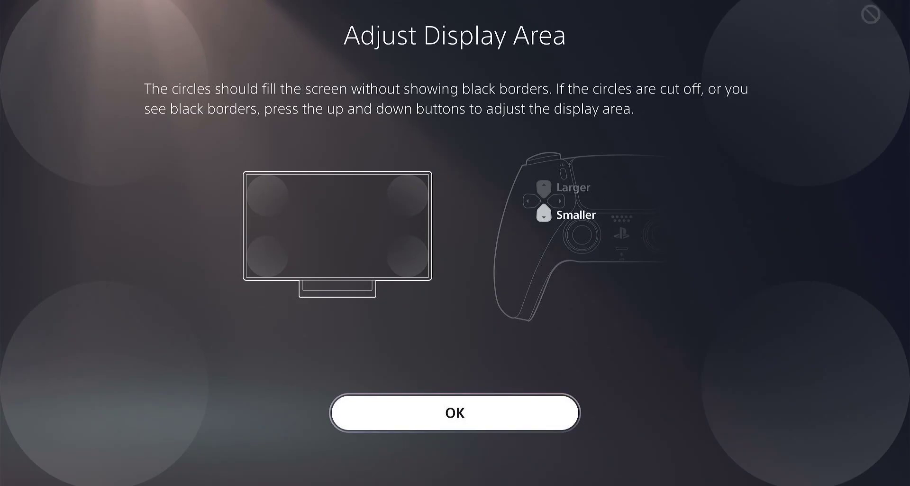
key(Return)
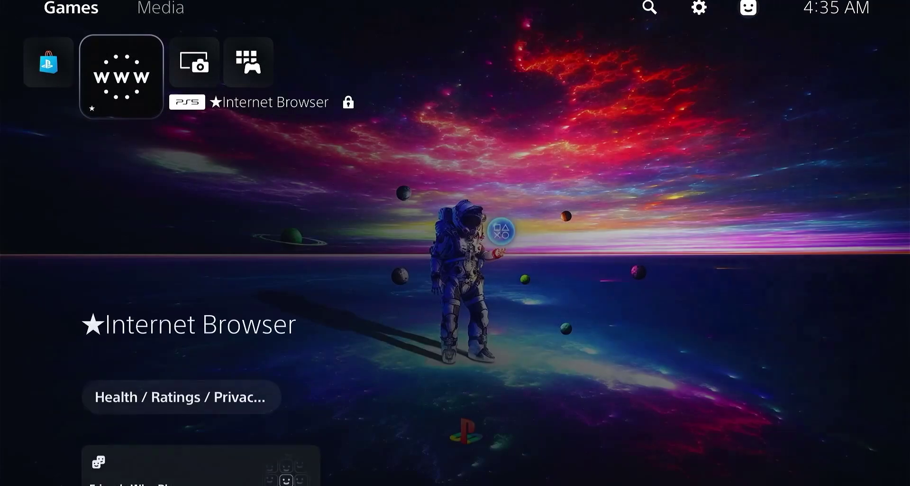
key(Up)
key(Right)
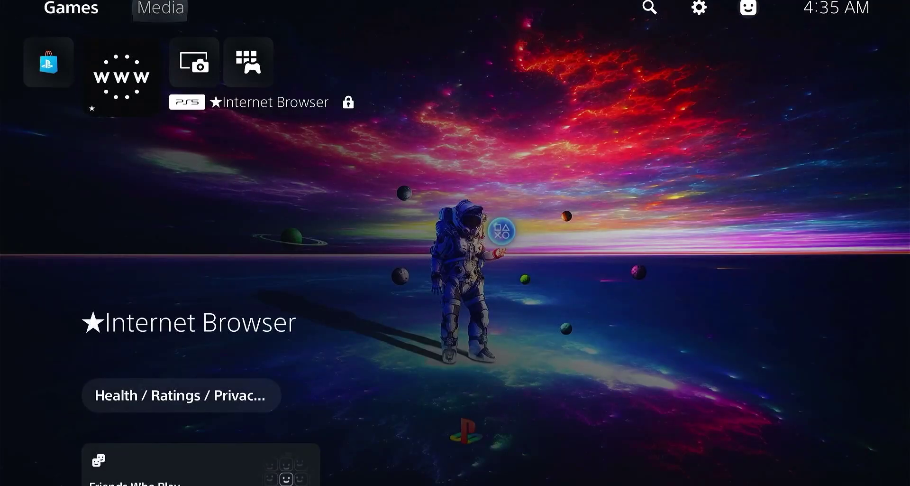
key(Return)
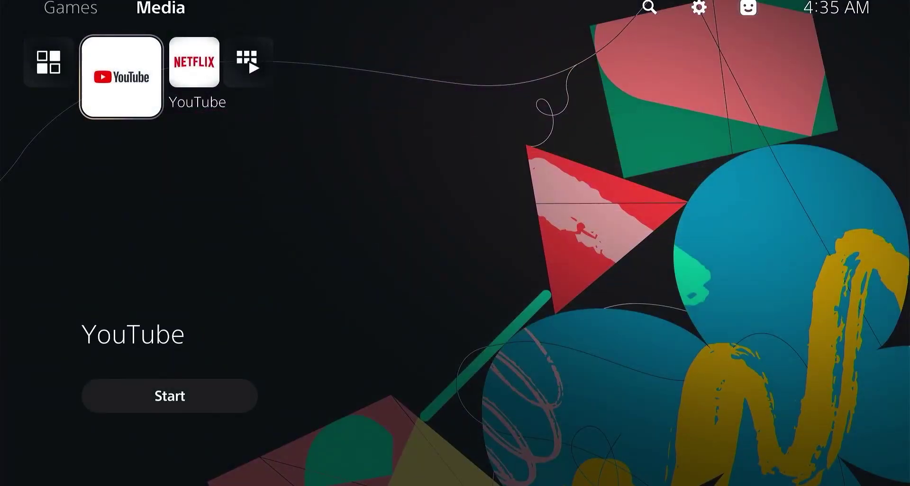
key(Right)
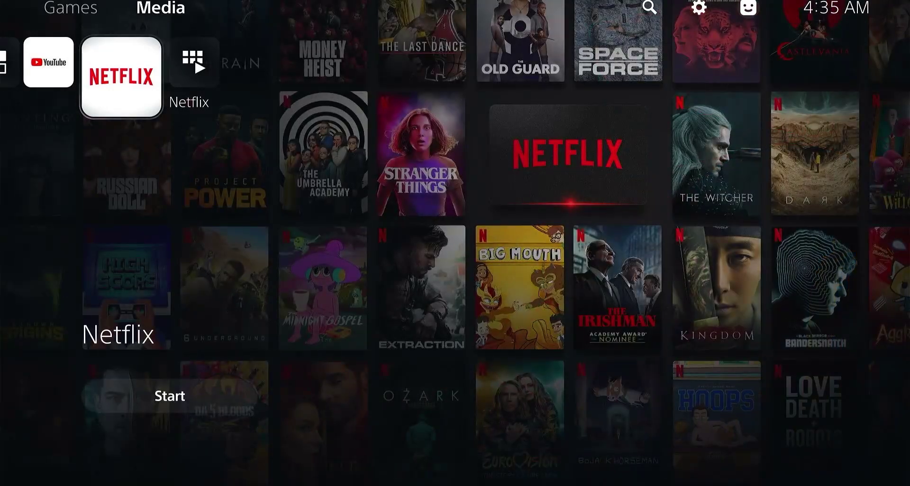
key(Left)
key(Up)
key(Return)
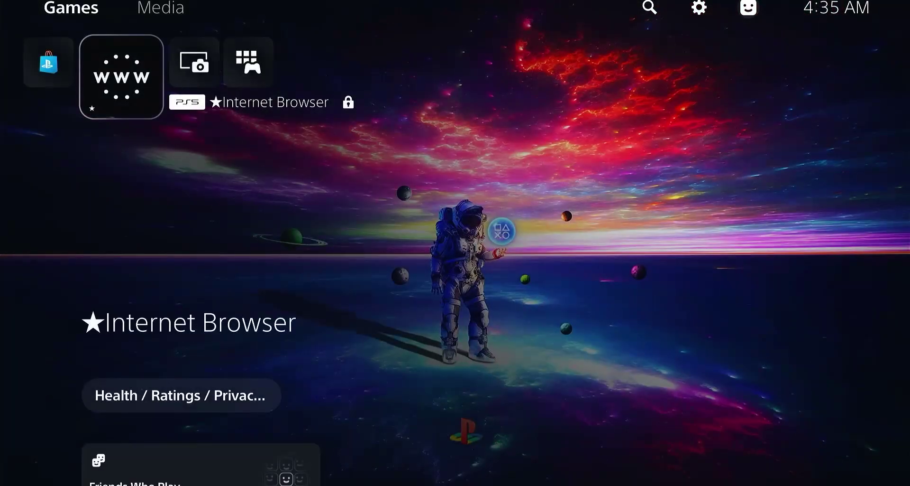
key(Right)
key(Right)
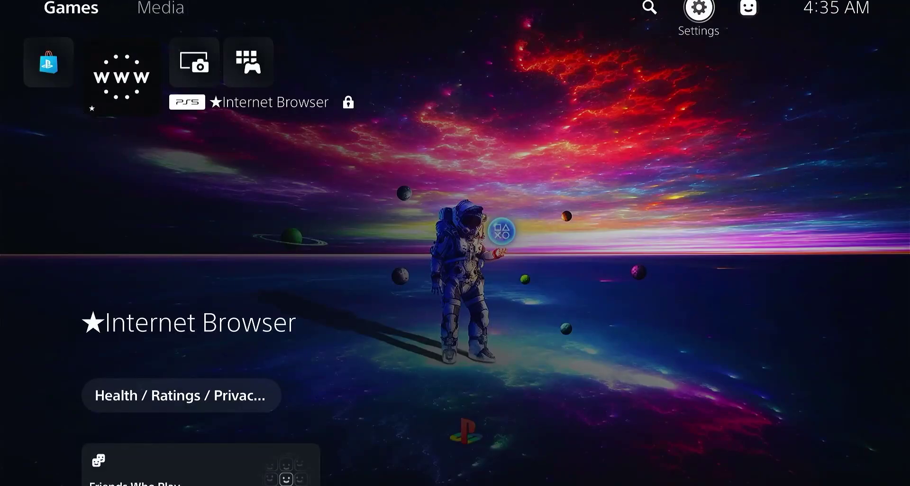
key(Return)
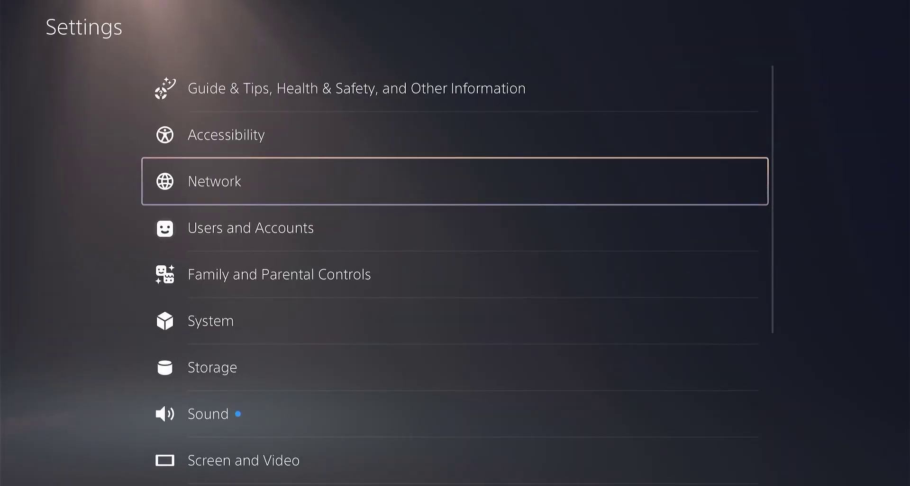
key(Down)
key(Down)
key(Down)
key(Down)
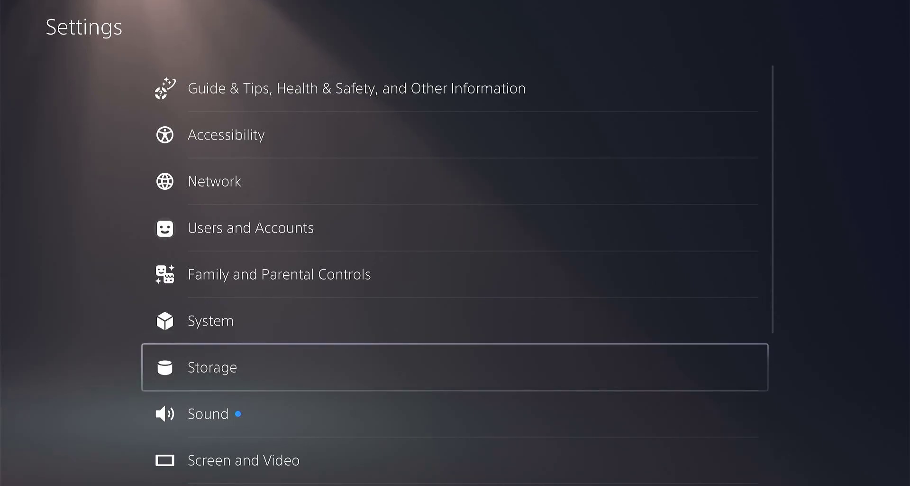
key(Return)
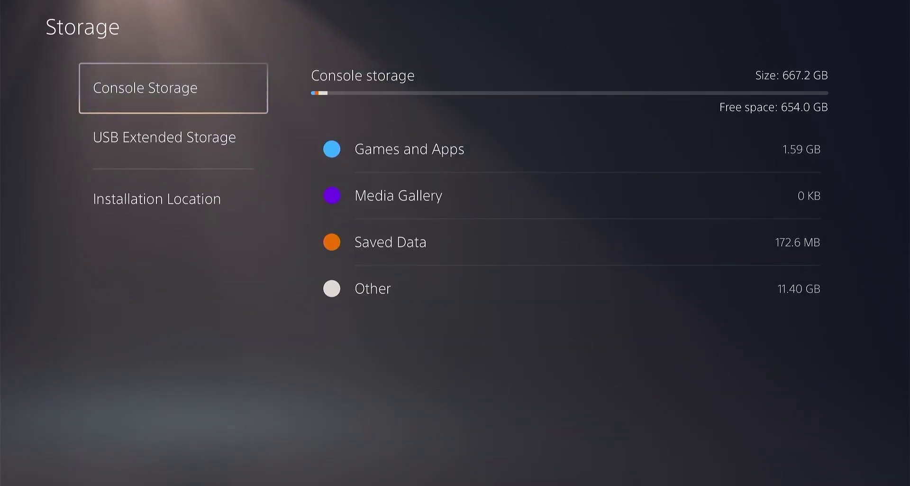
key(Right)
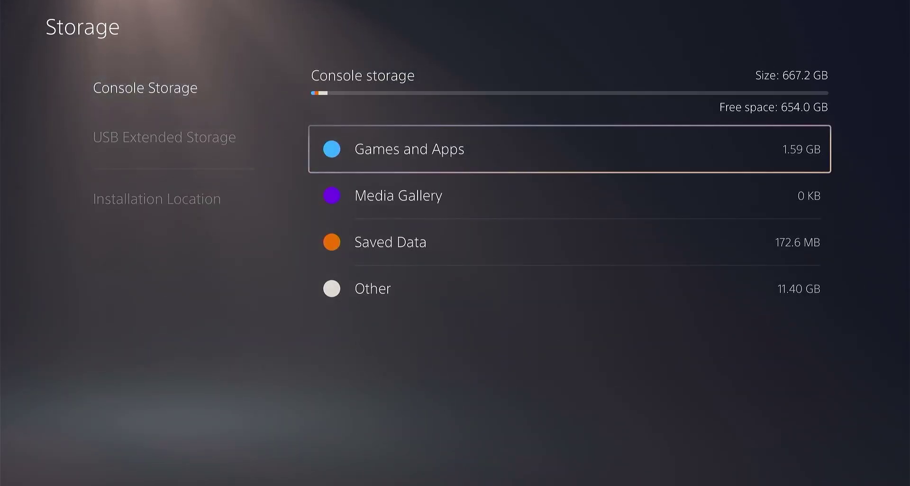
key(Return)
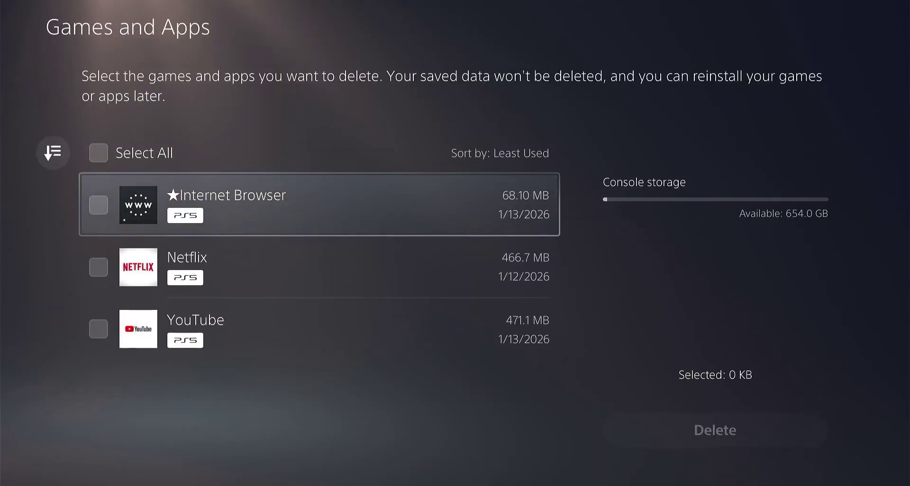
key(Down)
key(Down)
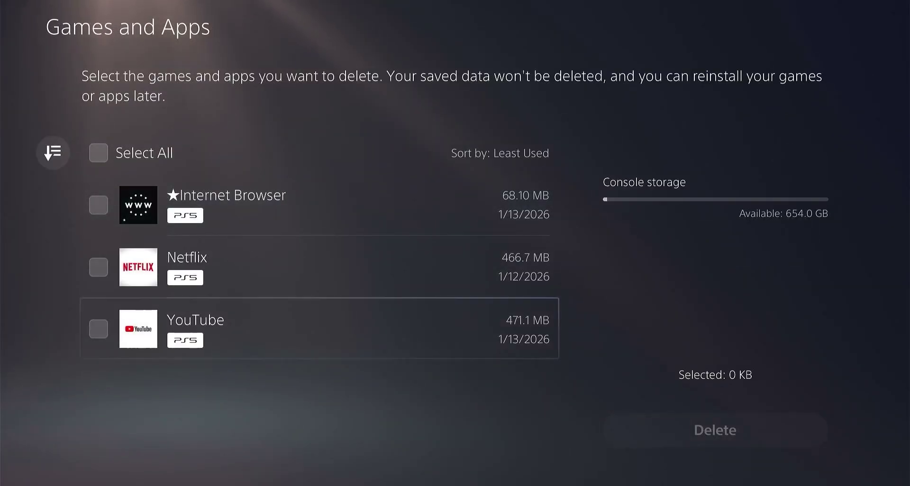
key(Right)
key(Left)
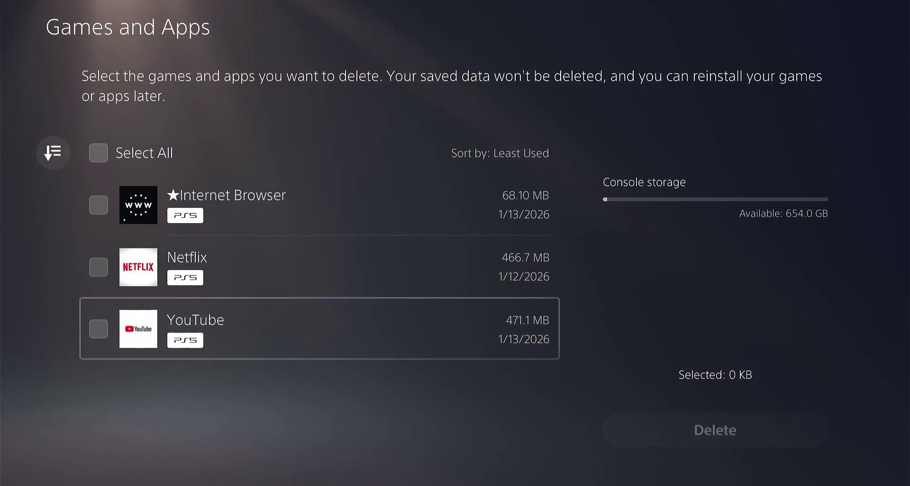
key(Up)
key(Up)
key(Up)
key(Down)
key(Down)
key(Down)
key(Up)
key(Up)
key(Up)
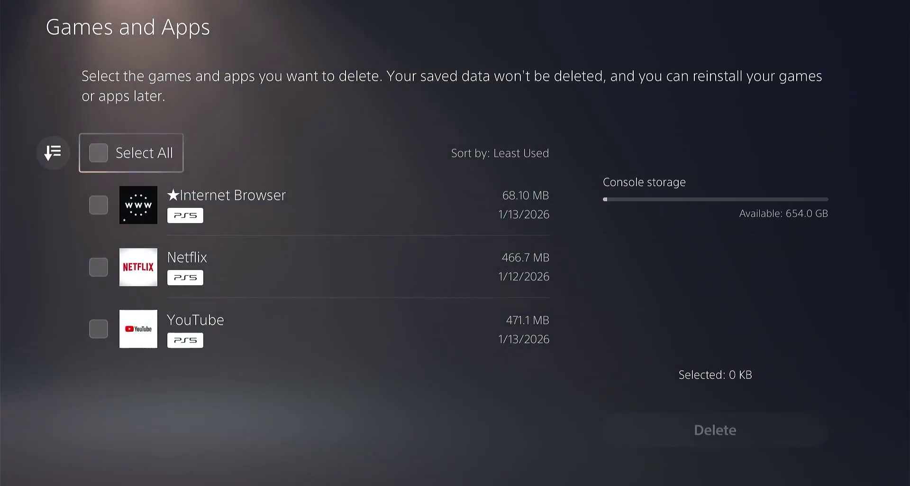
key(Down)
key(Down)
key(Down)
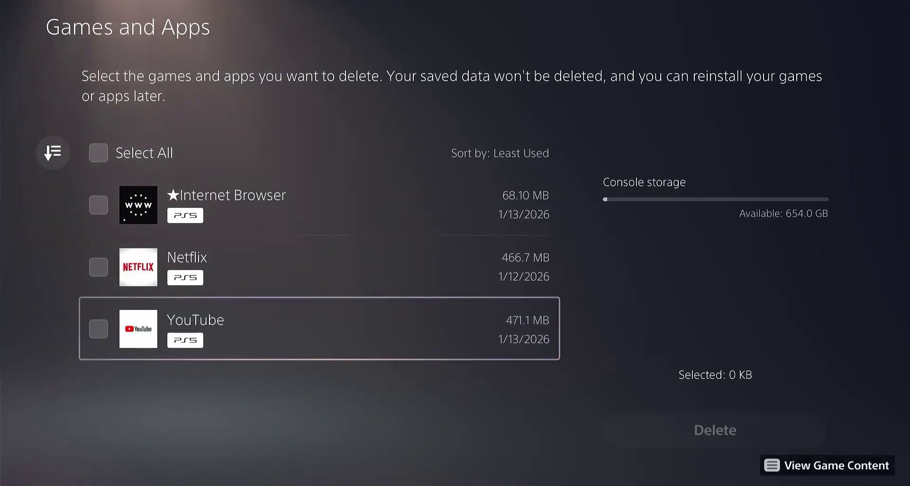
key(Up)
key(Up)
key(Up)
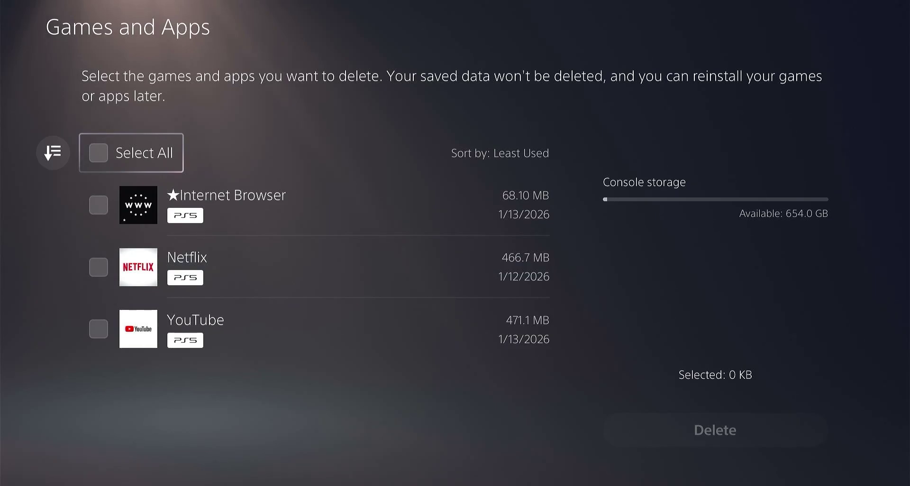
key(Escape)
Open the console's Saved Data list for PS4 games
key(Left)
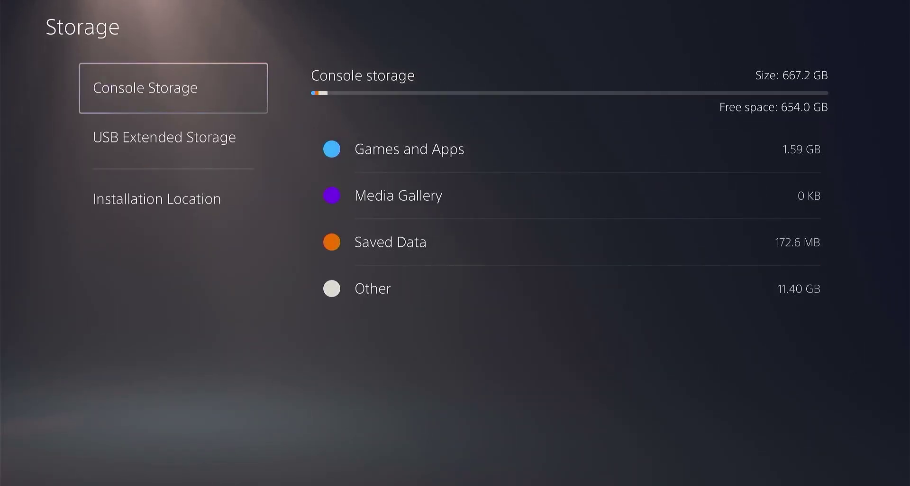
key(Right)
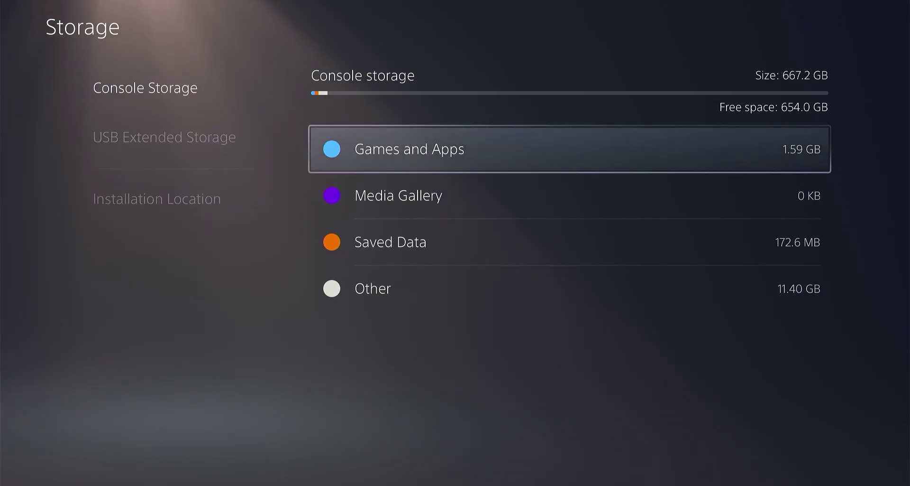
key(Down)
key(Down)
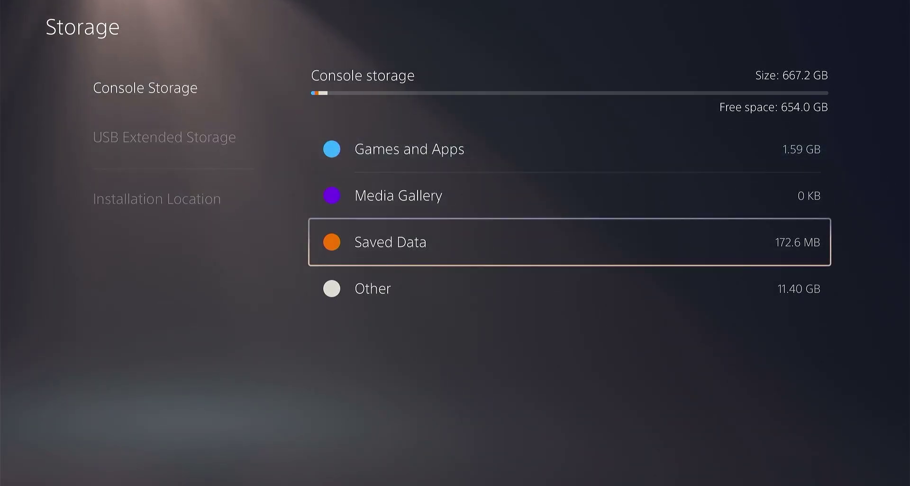
key(Return)
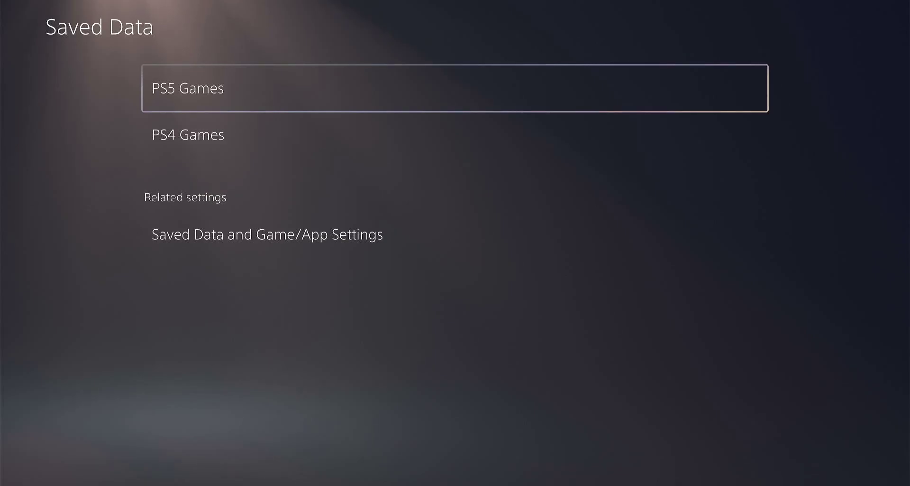
key(Down)
key(Return)
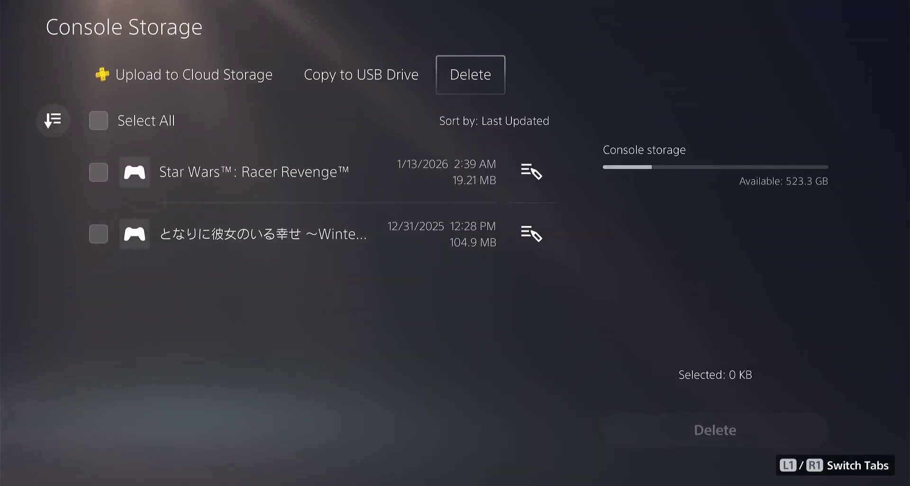
Review the Star Wars: Racer Revenge save (19.21 MB), then back out toward Settings
key(Down)
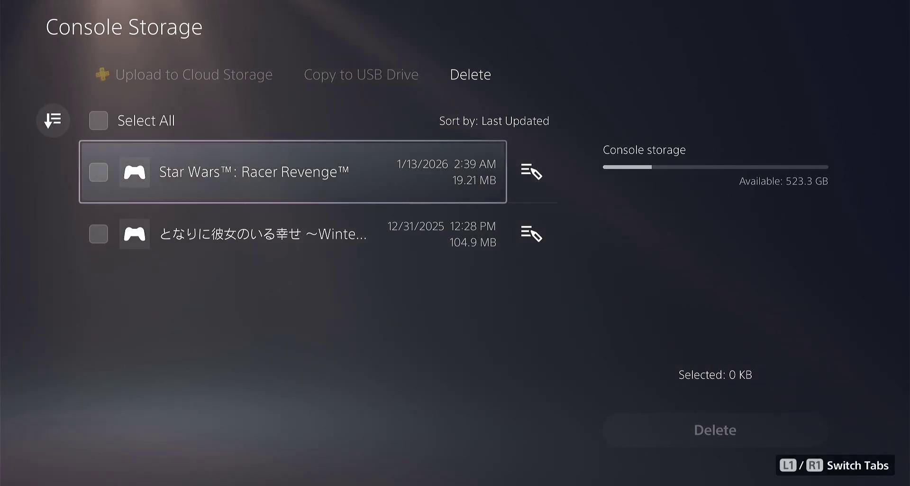
key(Down)
key(Down)
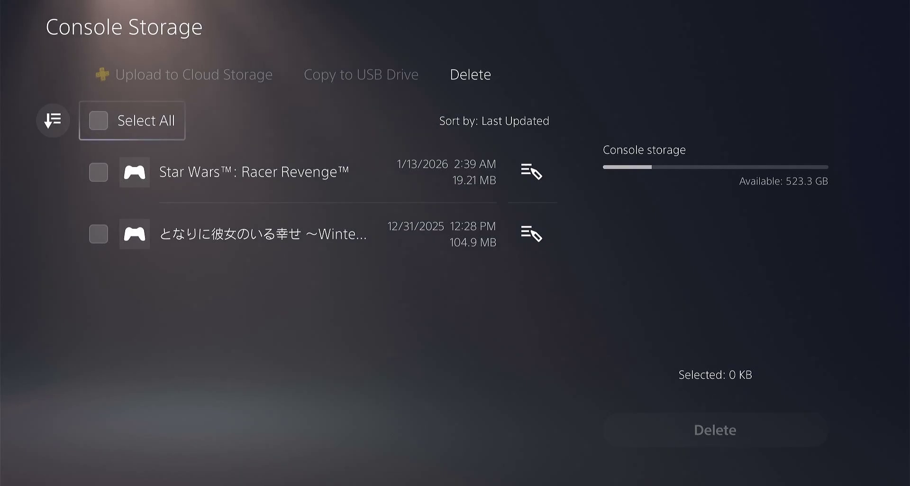
key(Up)
key(Down)
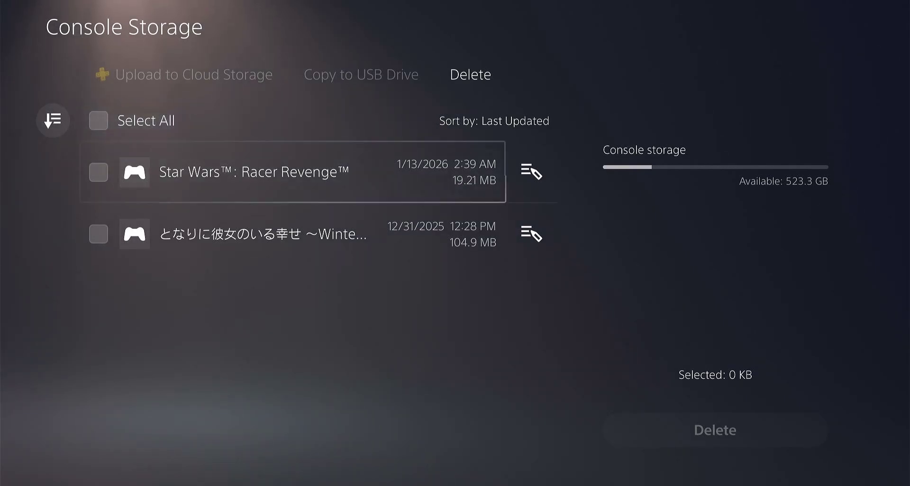
key(Up)
key(Up)
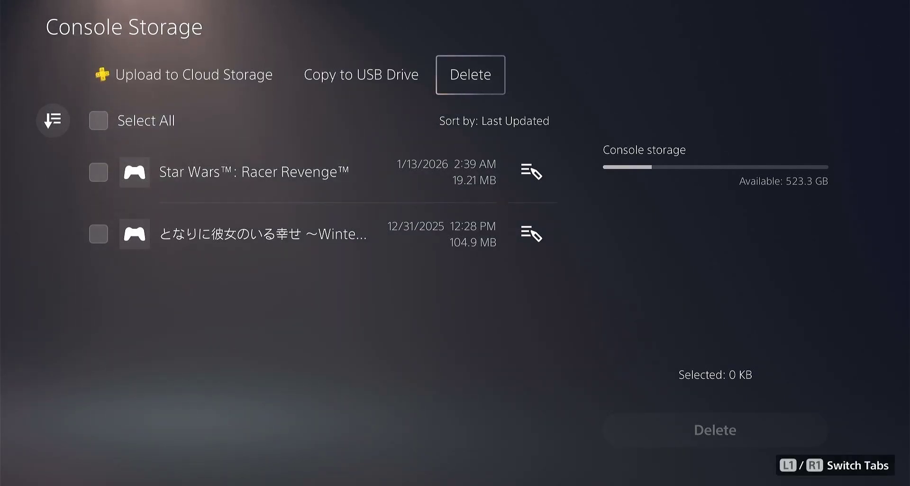
key(Left)
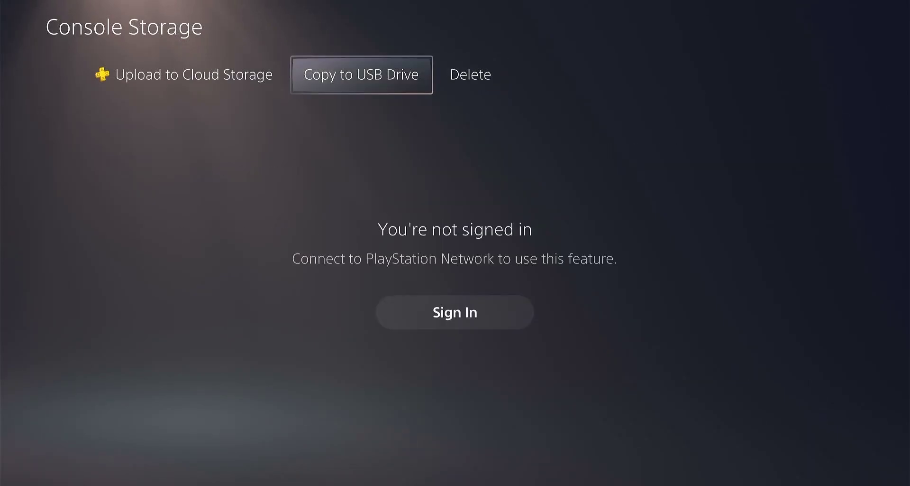
key(Escape)
key(Escape)
key(Escape)
key(Escape)
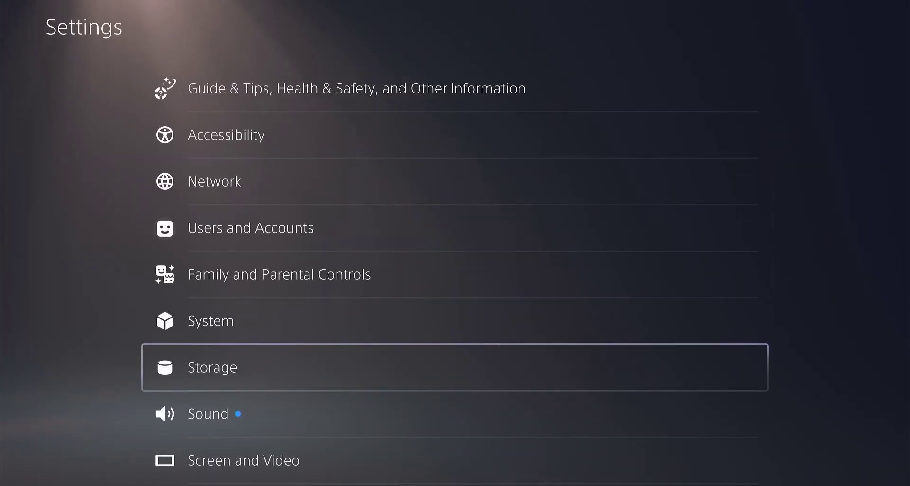
Exit Settings to the home screen and move to the games row showing Star Wars: Racer Revenge
key(Up)
key(Up)
key(Up)
key(Up)
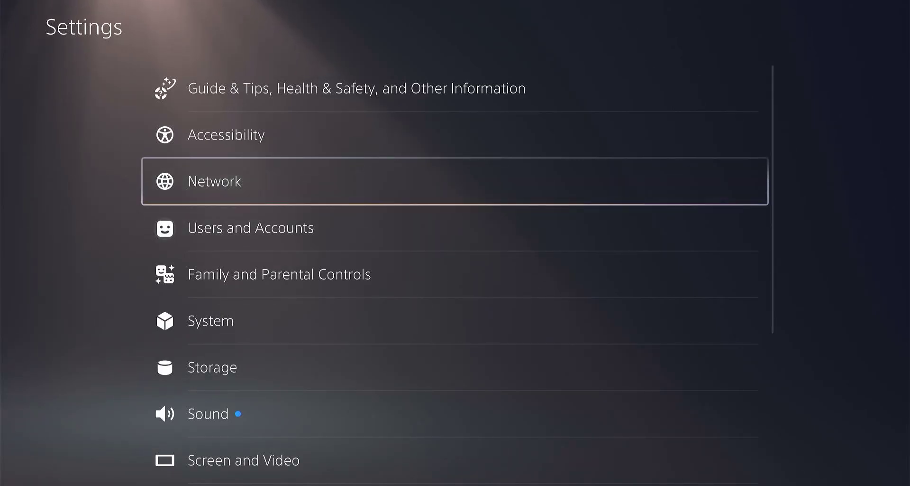
key(Escape)
key(Down)
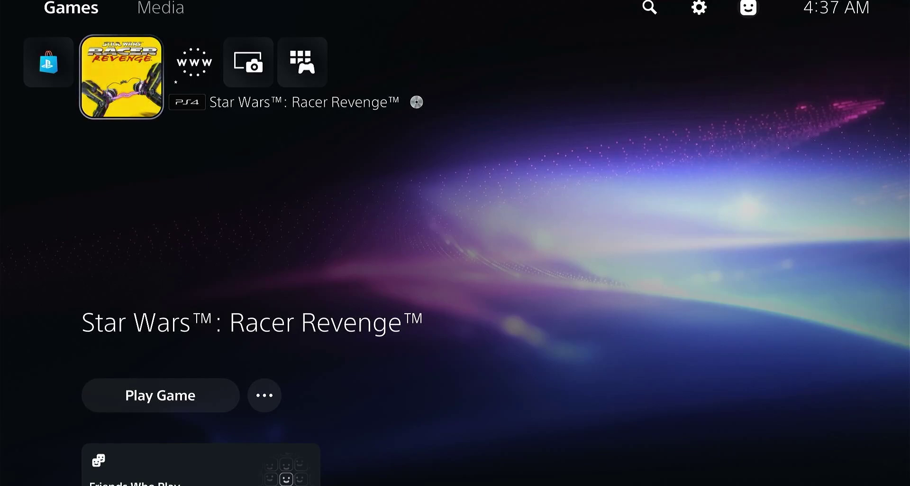
Go to Settings > Network and enter Set Up Internet Connection
key(Right)
key(Right)
key(Right)
key(Return)
key(Return)
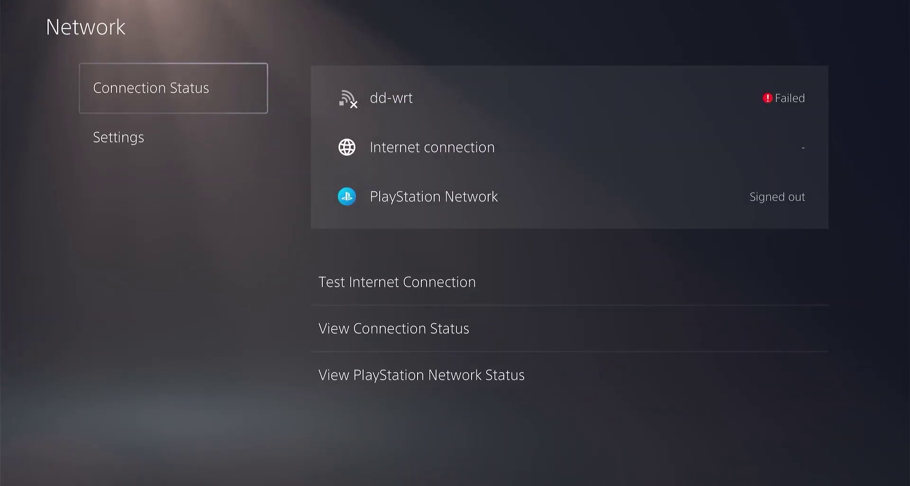
key(Right)
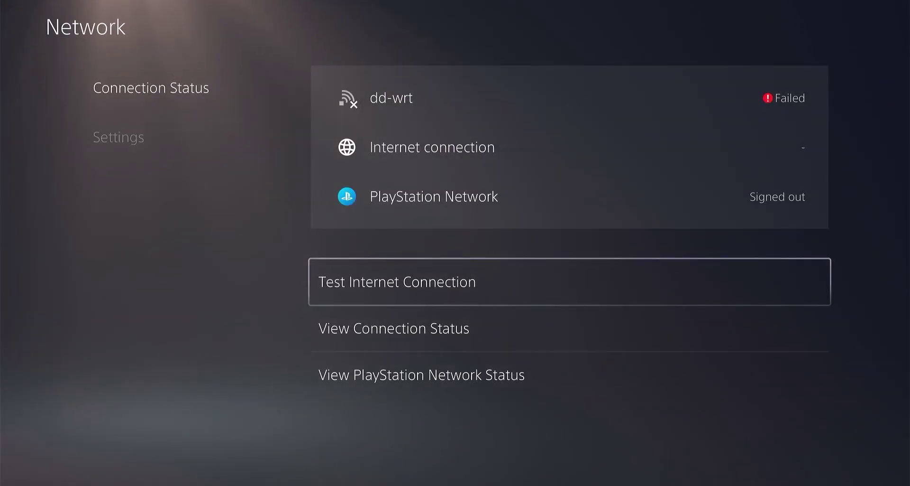
key(Left)
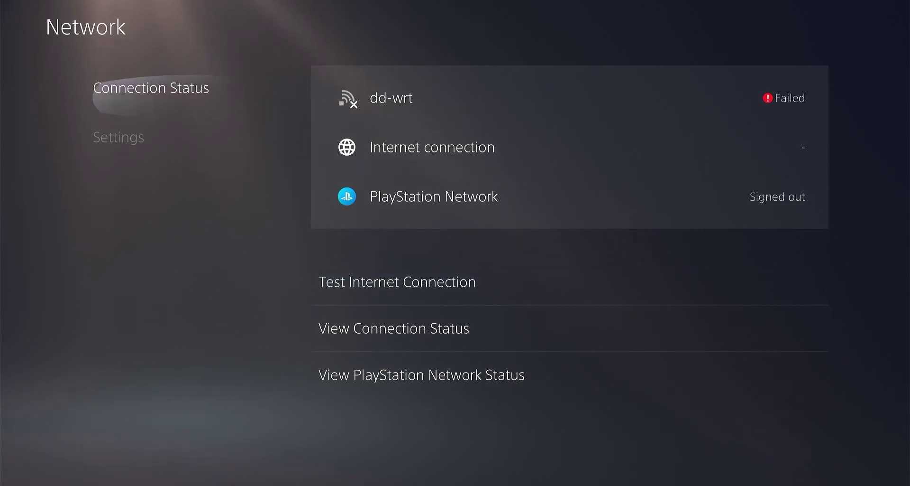
key(Down)
key(Right)
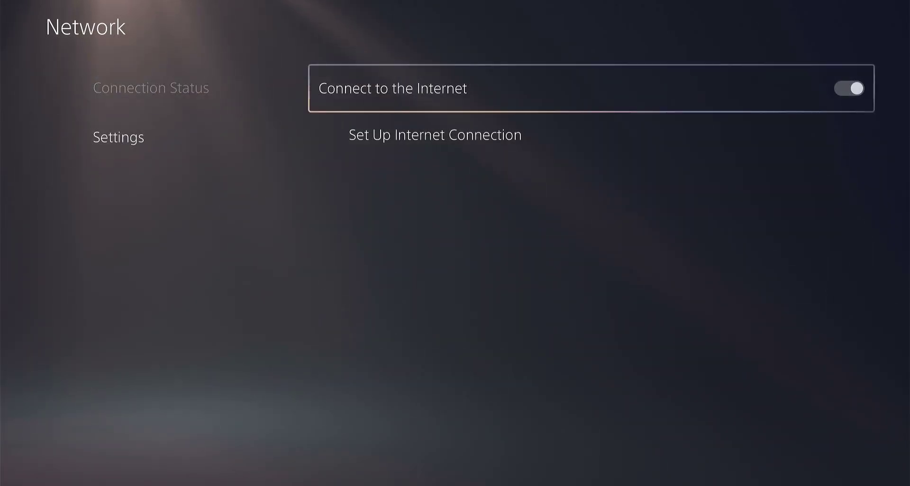
key(Down)
key(Return)
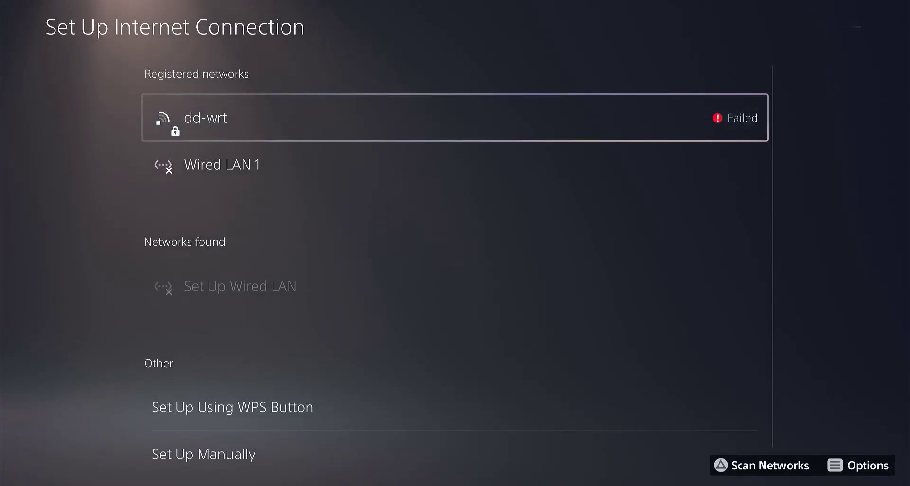
Skip the failed dd-wrt and wired LAN entries and choose Set Up Manually
key(Down)
key(Up)
key(Down)
key(Down)
key(Down)
key(Down)
key(Down)
key(Down)
key(Down)
key(Down)
key(Down)
key(Down)
key(Down)
key(Down)
key(Down)
key(Down)
key(Down)
key(Down)
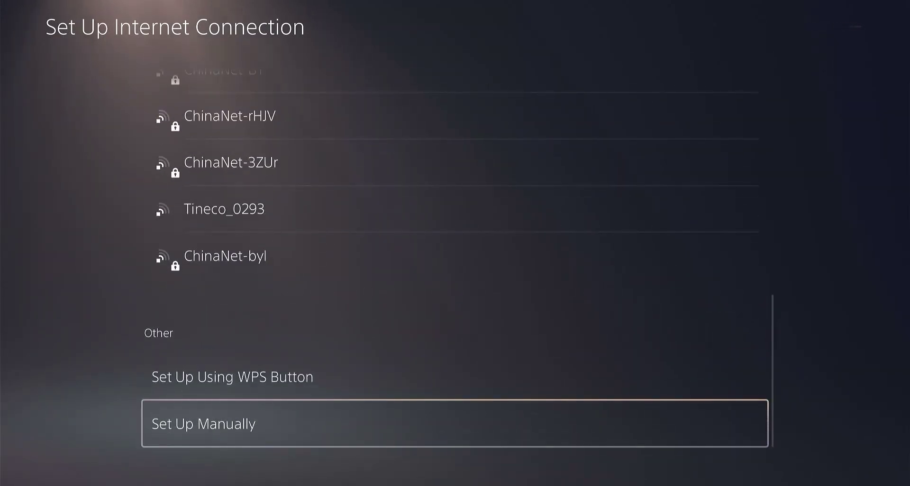
key(Return)
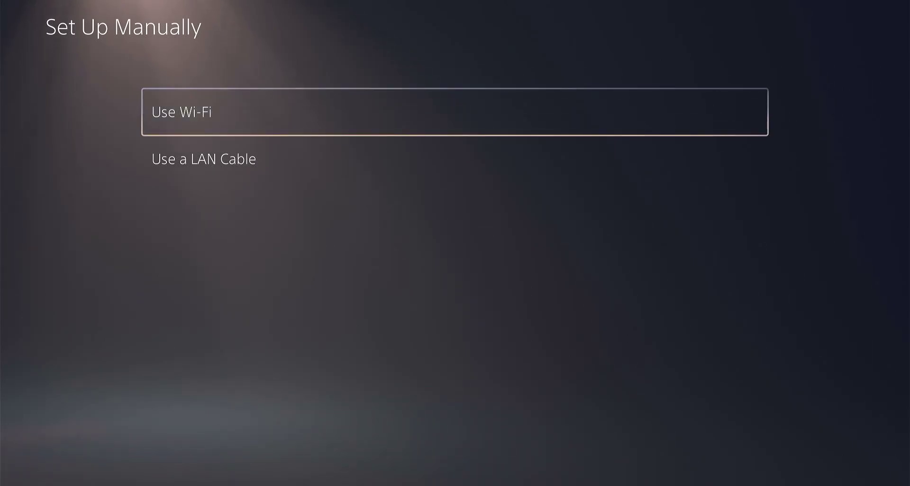
Start a manual Wi-Fi setup and enter the SSID 'Network'
key(Return)
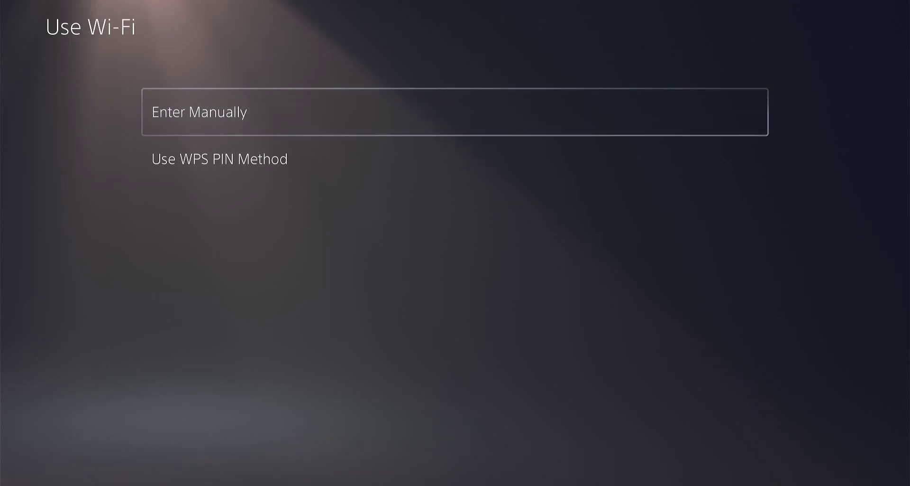
key(Return)
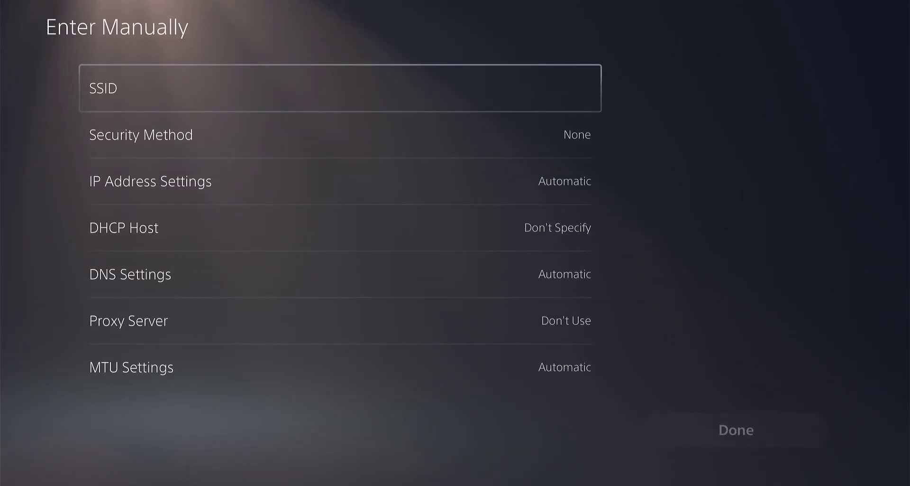
key(Return)
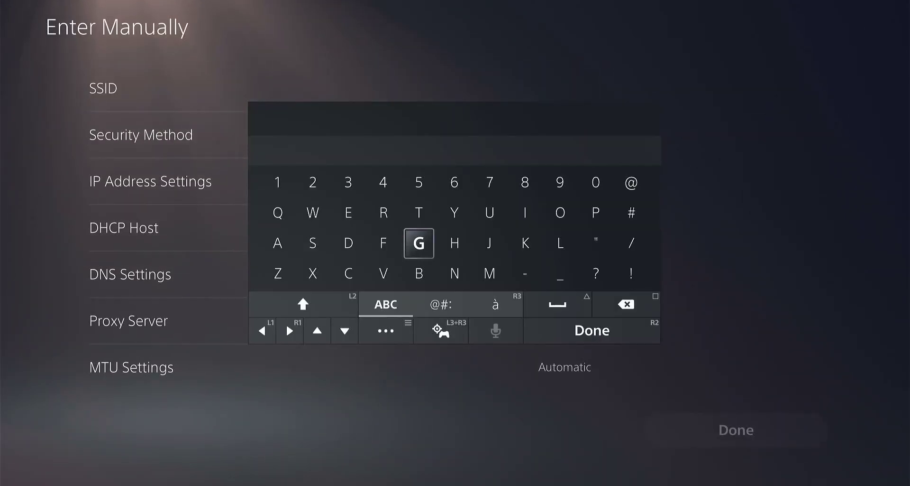
key(Down)
key(Right)
text(N)
key(Left)
key(Left)
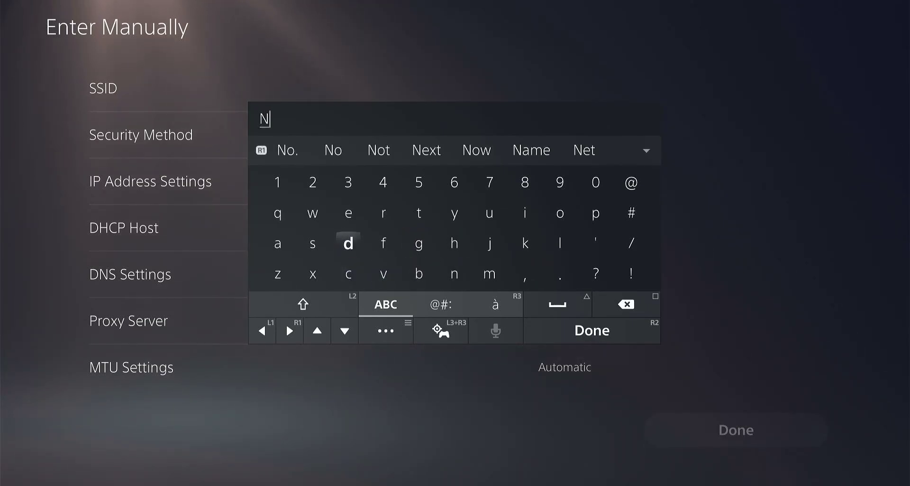
key(Up)
text(e)
key(Right)
key(Right)
text(t)
key(Left)
key(Left)
key(Right)
key(Right)
key(Up)
key(Up)
key(Return)
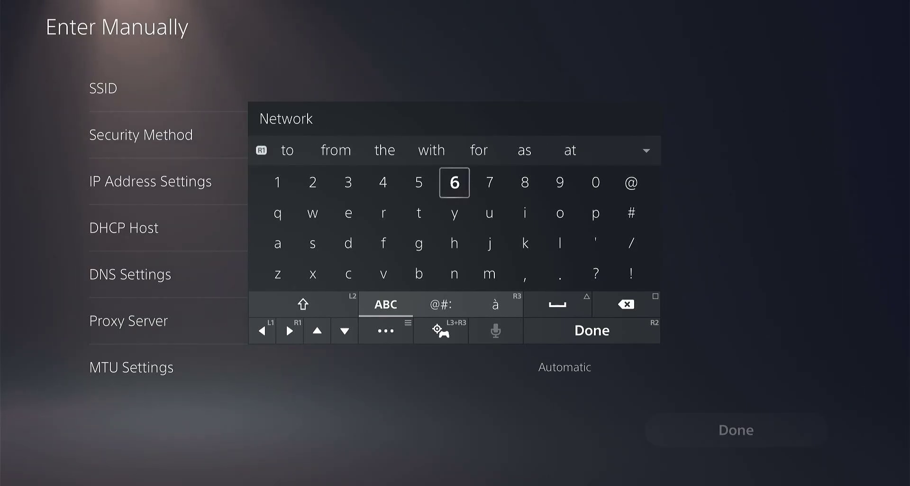
key(Return)
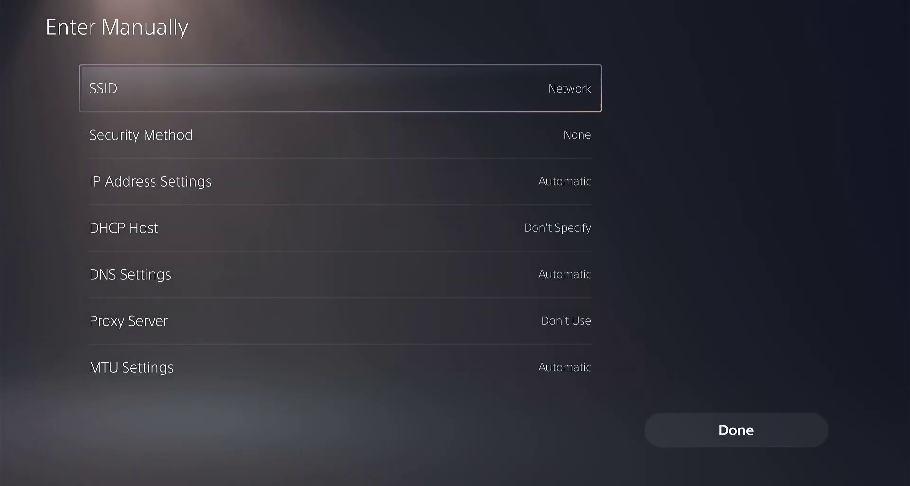
Set the security method to WPA-Personal/WPA2-Personal/WPA3-Personal
key(Down)
key(Return)
key(Down)
key(Down)
key(Return)
Enter the Wi-Fi network password
key(Down)
key(Down)
key(Down)
key(Up)
key(Up)
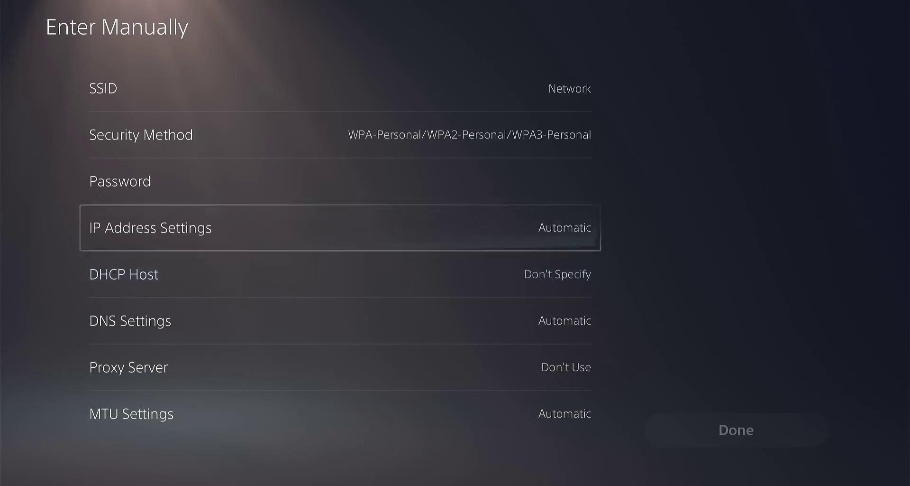
key(Return)
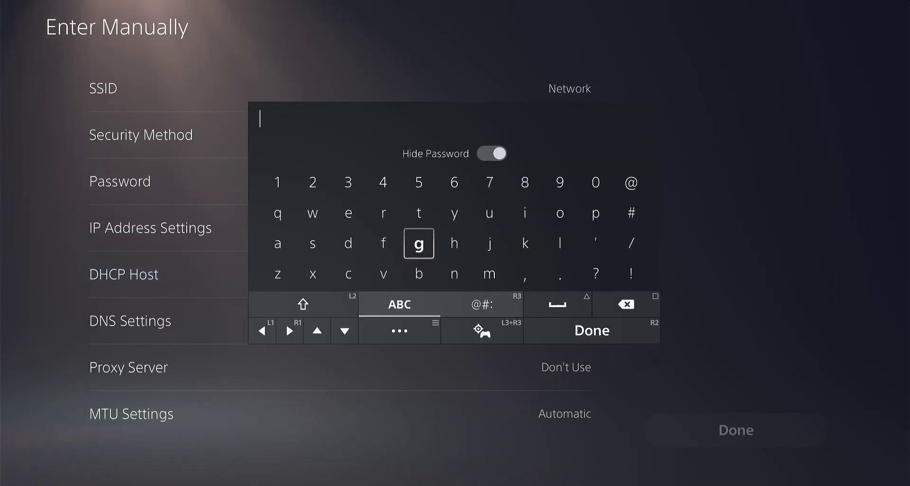
key(Up)
key(Right)
key(Right)
key(Up)
key(Return)
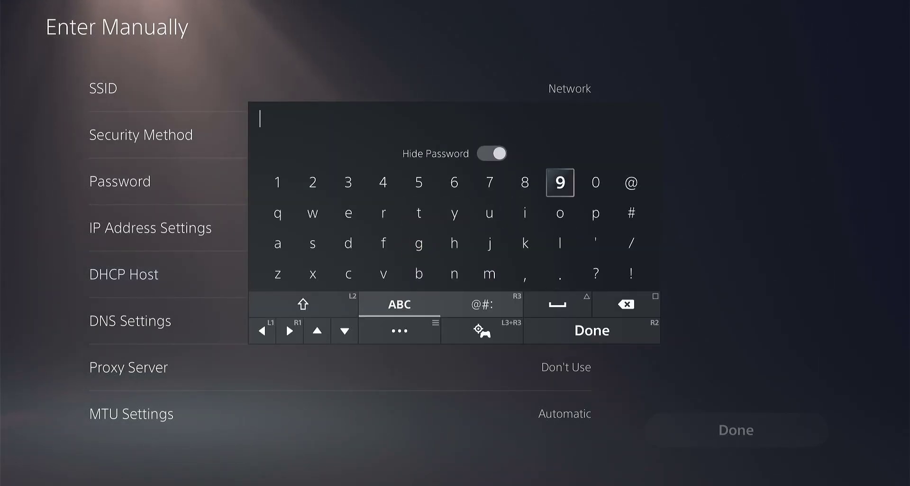
key(Left)
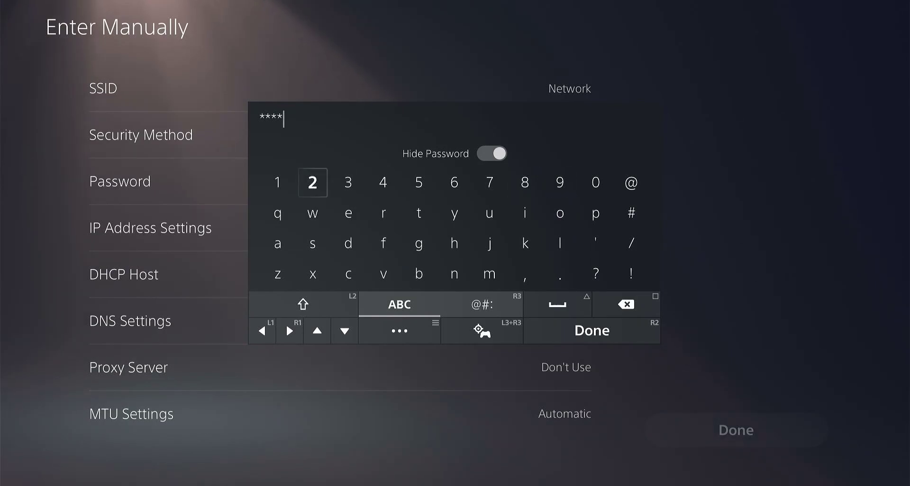
key(Return)
key(Return)
key(Return)
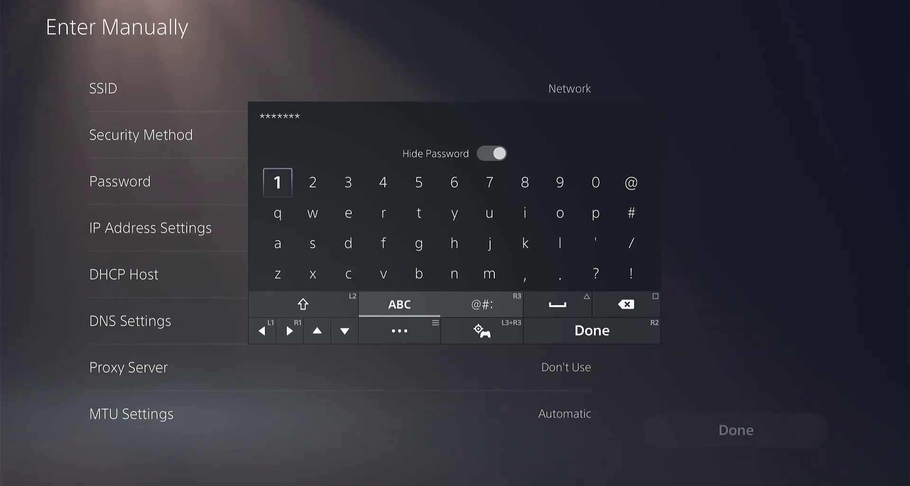
key(Return)
key(Escape)
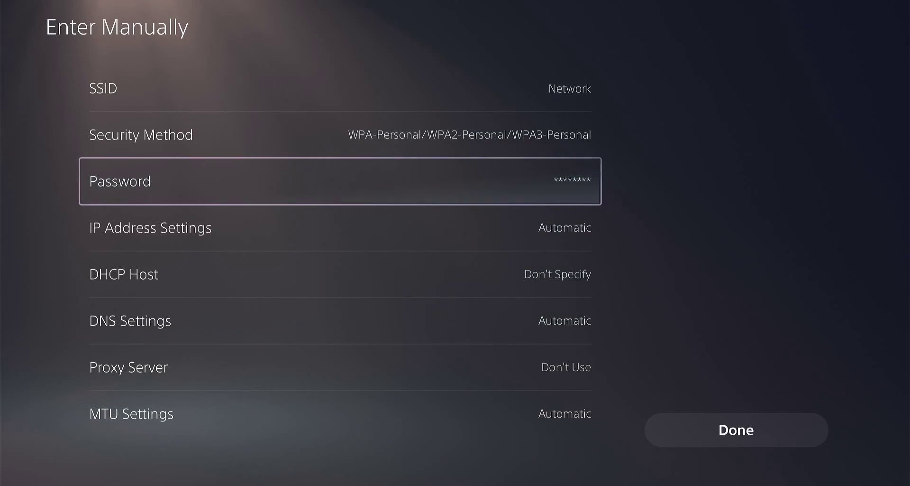
Switch the DNS Settings to Manual
key(Down)
key(Down)
key(Down)
key(Return)
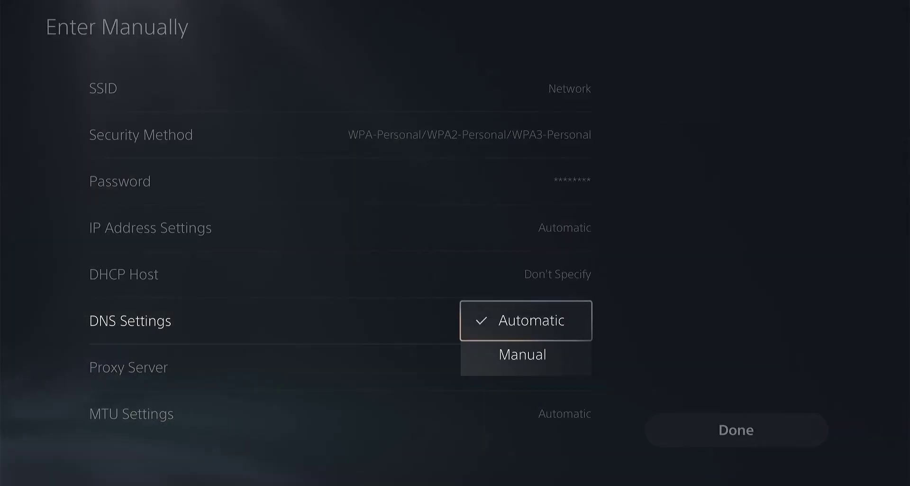
key(Down)
key(Return)
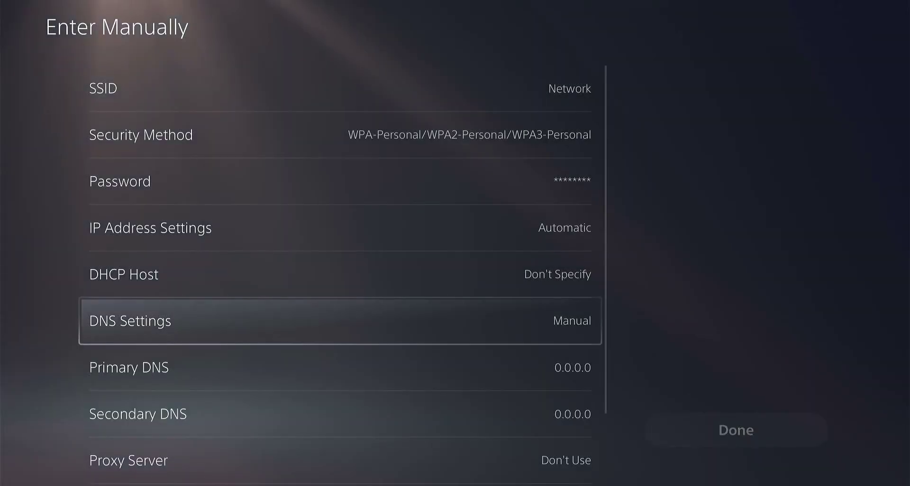
key(Down)
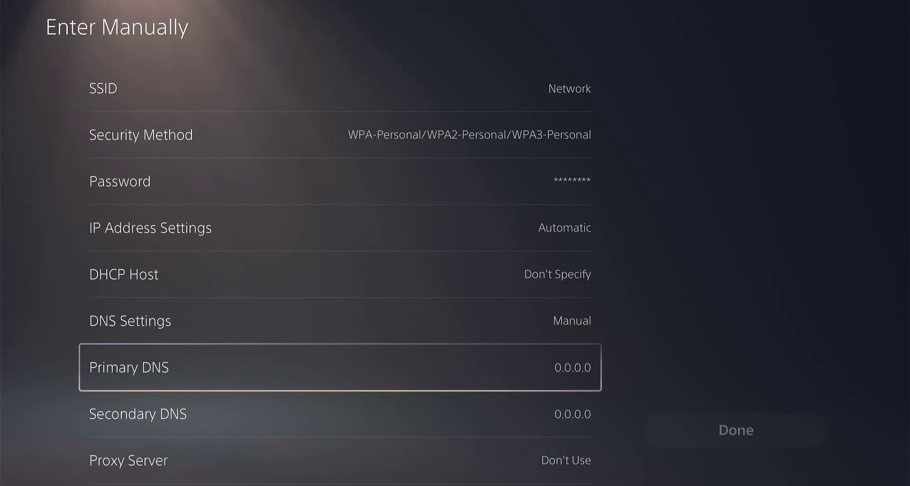
Enter 62.210.38.117 as the Primary DNS address and confirm it
key(Return)
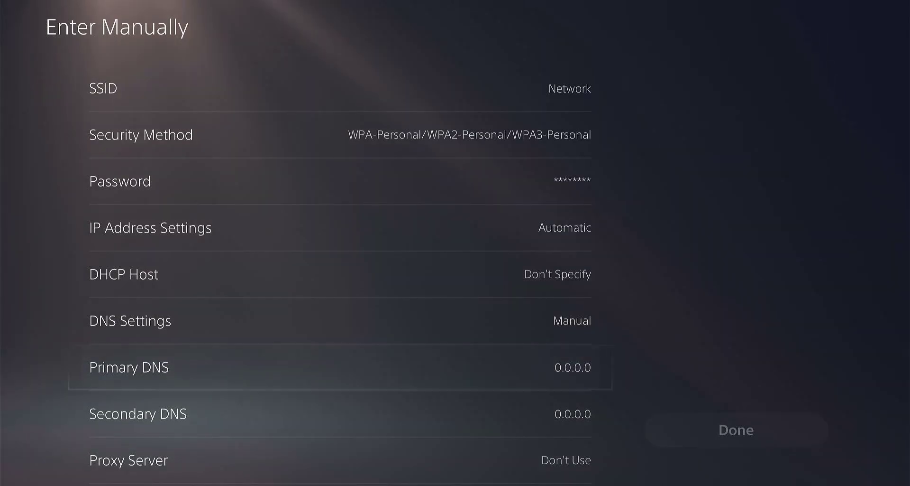
text(62)
key(Down)
key(Down)
key(Down)
key(Left)
text(.)
key(Right)
key(Up)
key(Up)
key(Up)
text(2)
key(Left)
text(1)
key(Down)
key(Down)
text(0)
key(Left)
text(.)
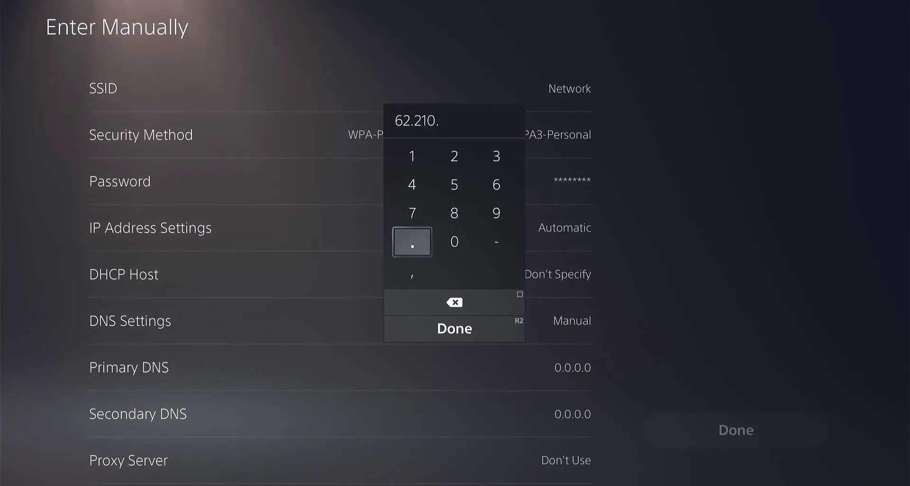
key(Up)
key(Up)
key(Right)
text(3)
key(Left)
key(Left)
key(Right)
key(Down)
key(Down)
text(8)
key(Left)
key(Down)
text(.)
key(Up)
key(Up)
key(Up)
text(11)
key(Down)
key(Down)
text(7)
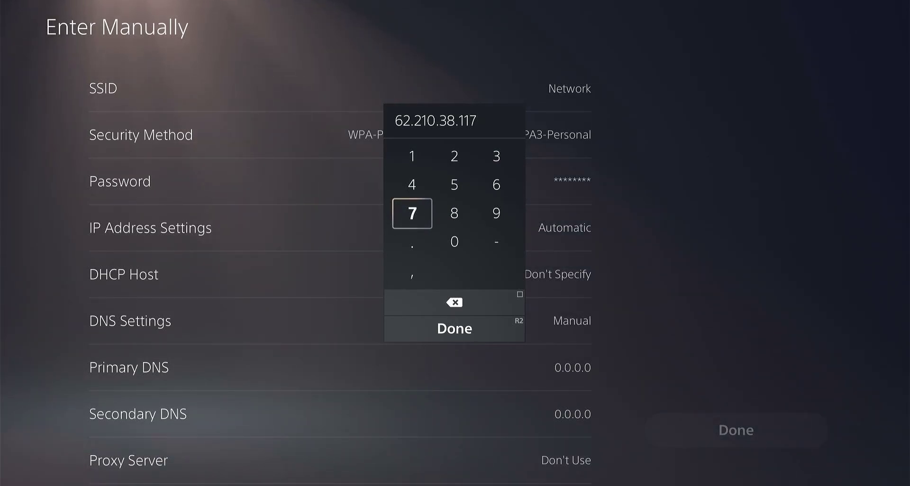
key(Return)
key(Right)
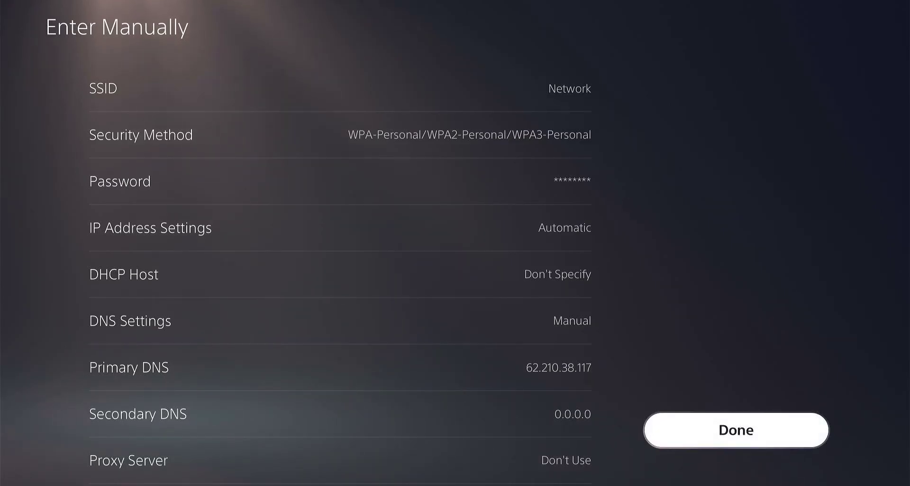
Save the manual Wi-Fi settings and dismiss the can't-connect warning
key(Return)
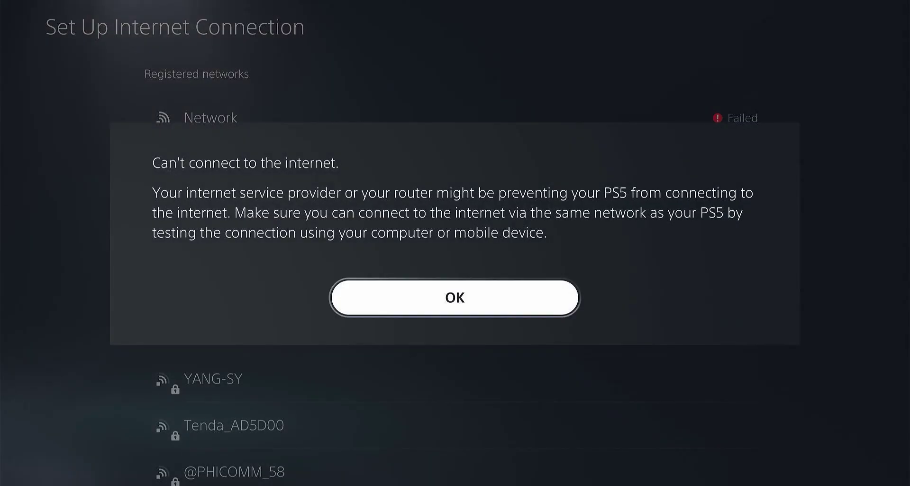
key(Return)
key(Escape)
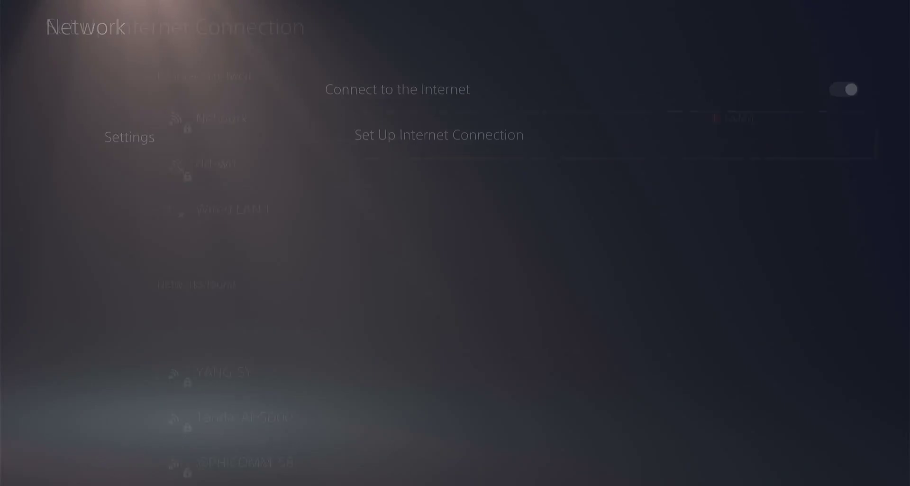
Return to the main Settings list and open Guide & Tips, Health & Safety information
key(Left)
key(Escape)
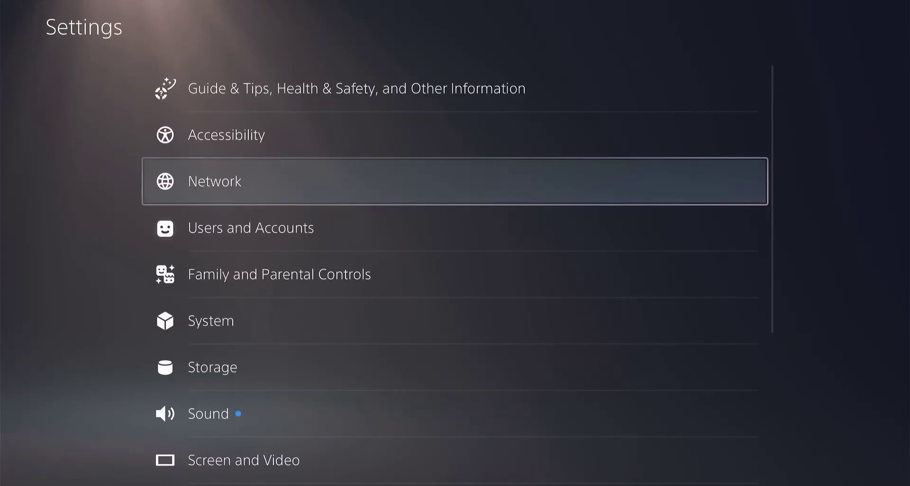
key(Up)
key(Up)
key(Return)
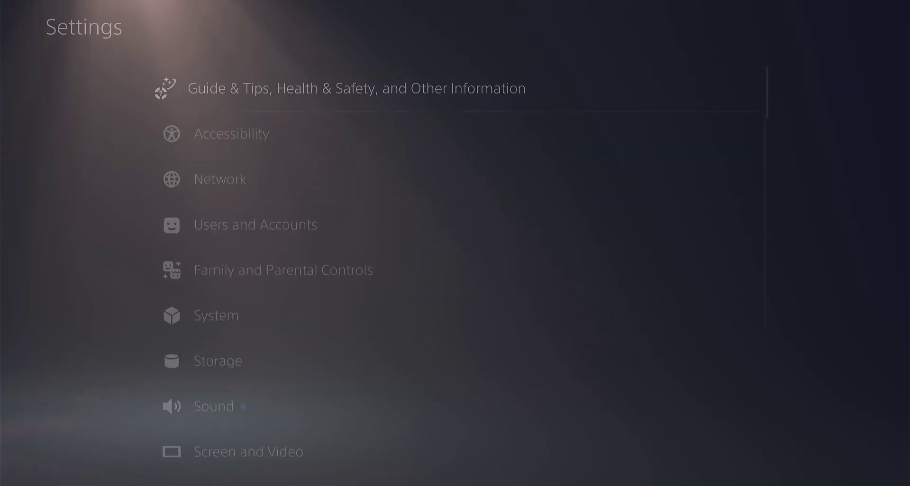
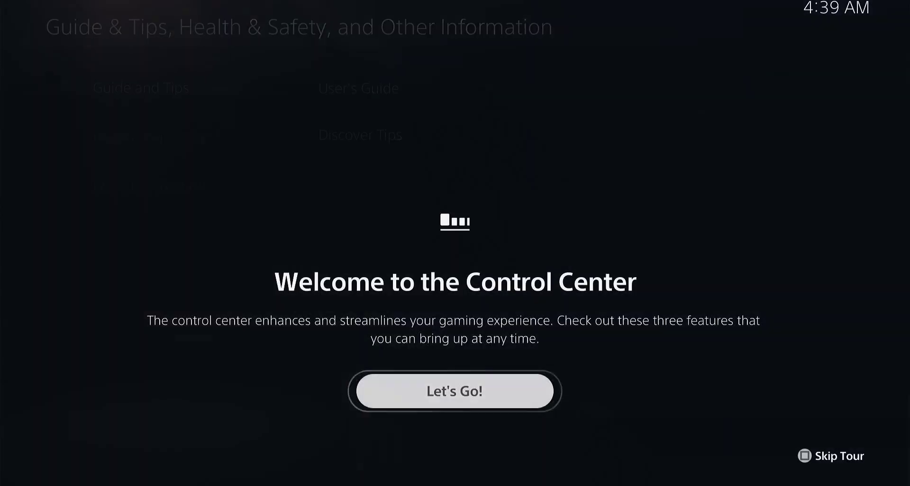
Skip the Control Center tour and move to the Star Wars: Racer Revenge launch option
key(Escape)
key(Return)
key(Down)
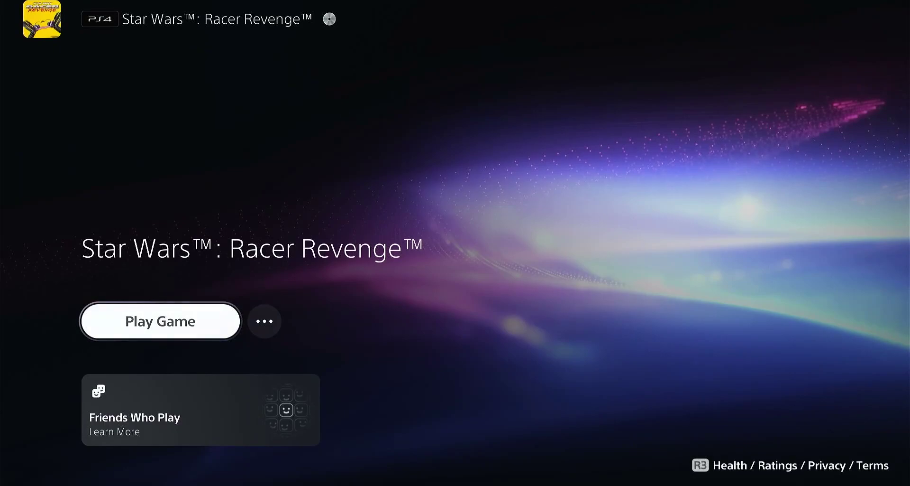
Launch Star Wars Racer Revenge, reach Options, and select HALL OF FAME
key(Up)
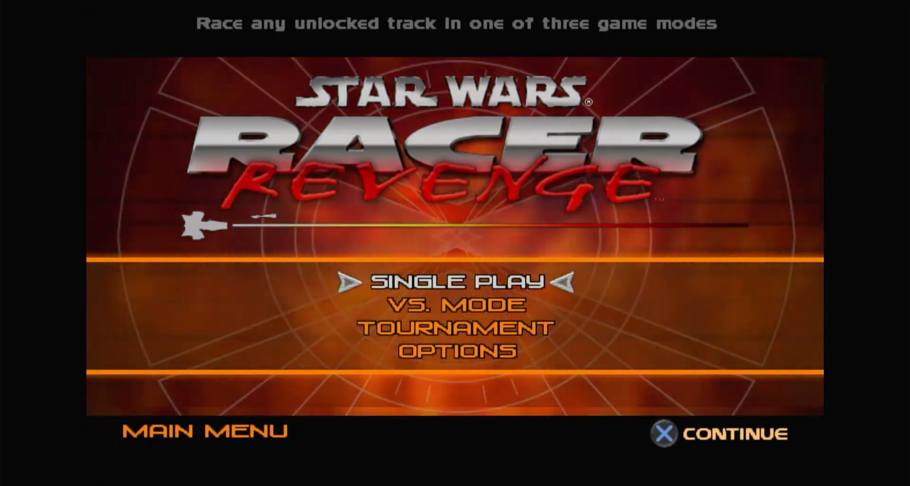
key(Down)
key(Down)
key(Down)
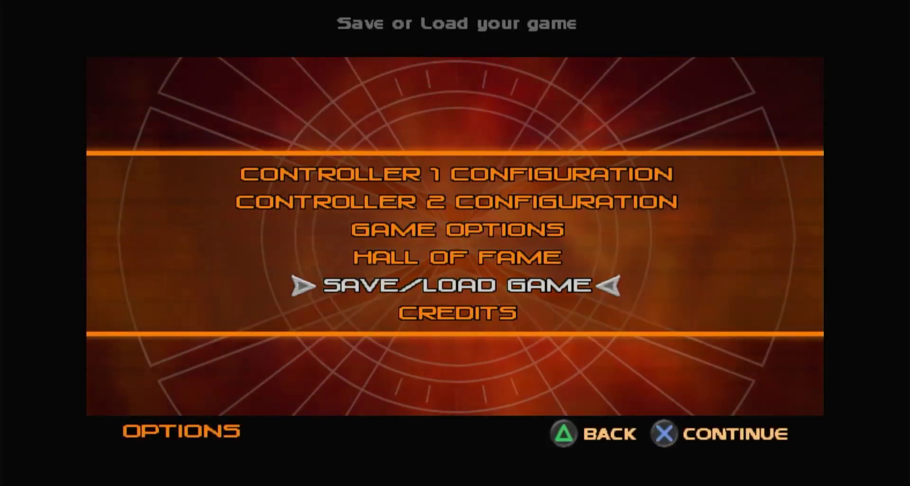
key(Up)
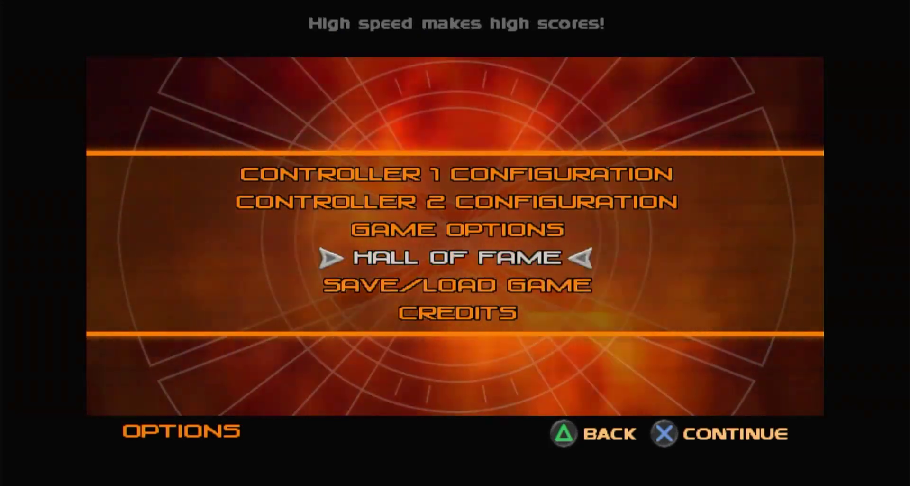